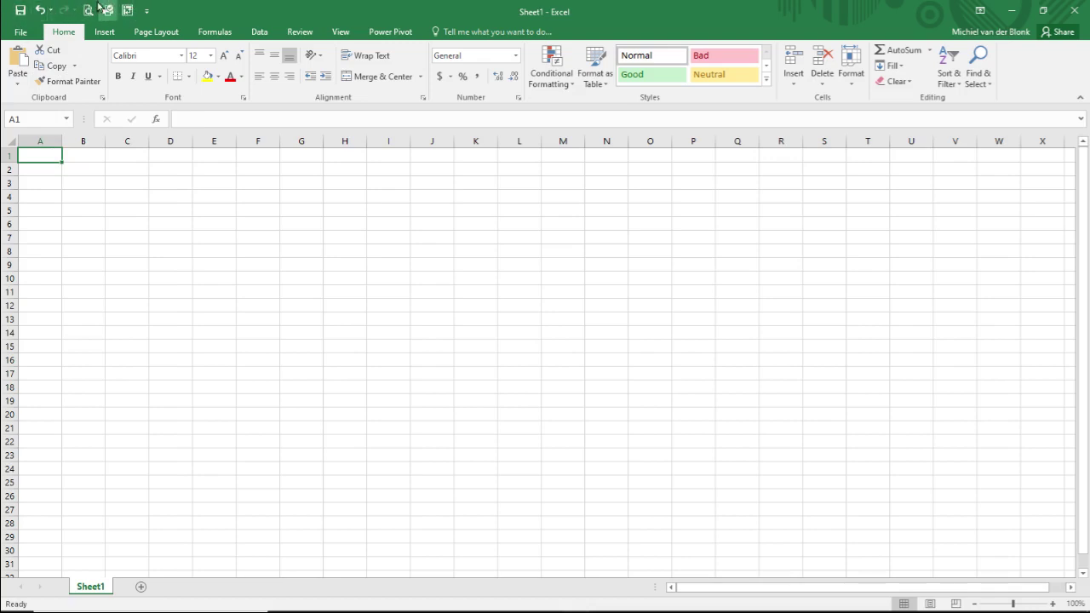
- Review the Quick Access Toolbar customization options and the workbook's Info page, returning to the empty sheet
{"action": "left_click", "coordinate": [148, 12]}
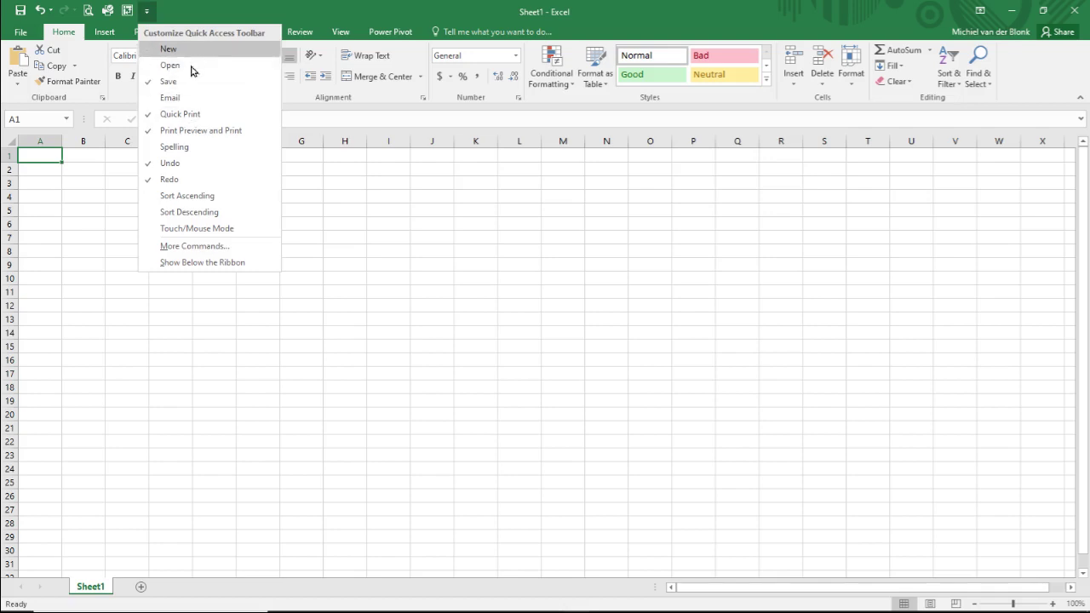
{"action": "left_click", "coordinate": [203, 7]}
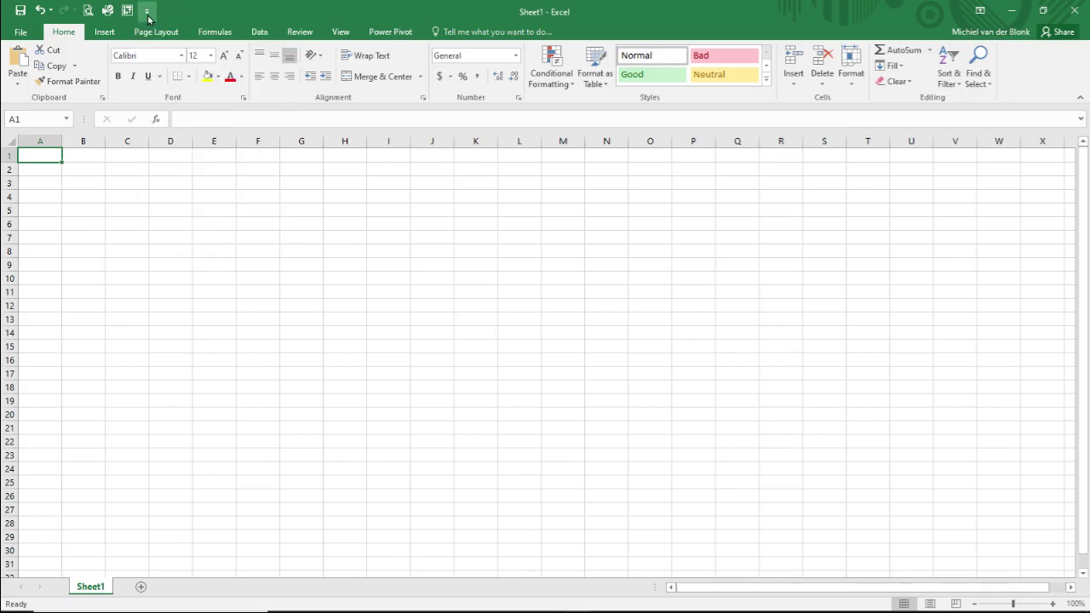
{"action": "left_click", "coordinate": [13, 32]}
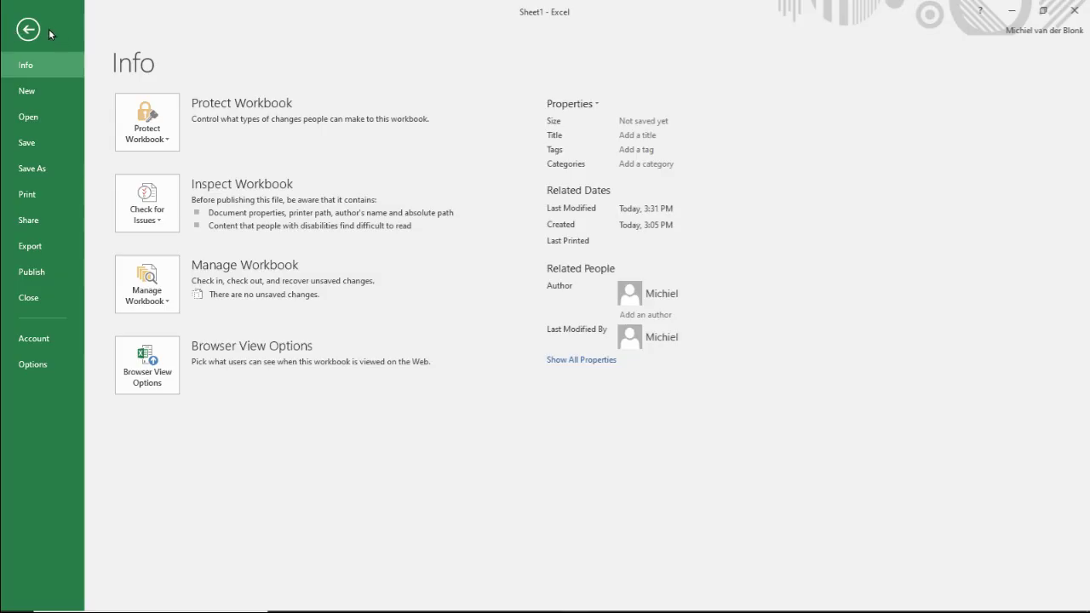
{"action": "left_click", "coordinate": [16, 33]}
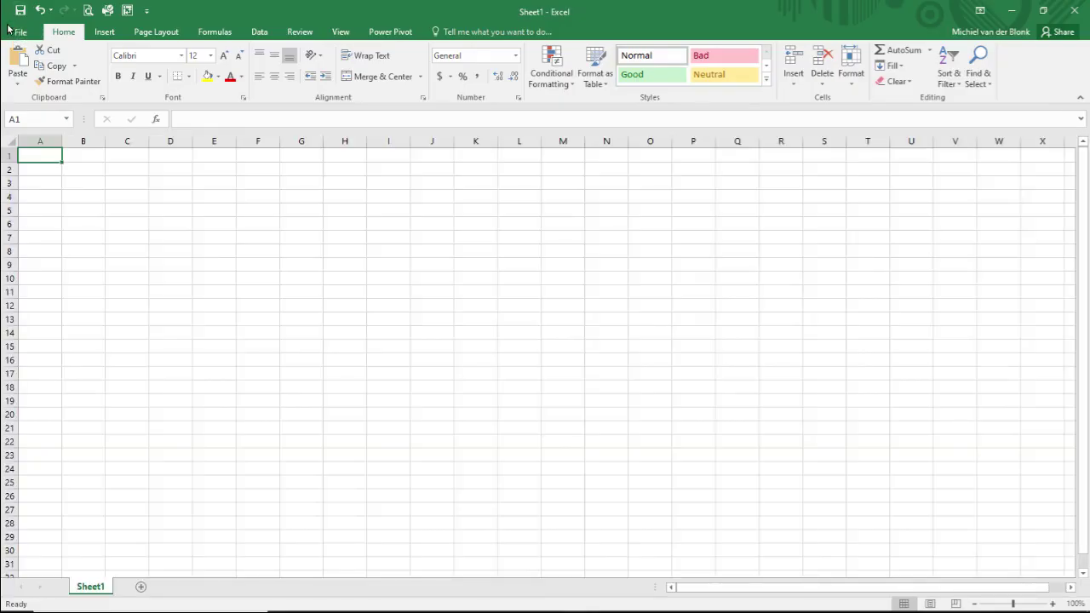
- Examine the Insert, Page Layout, Formulas, Data, Review and View command sets, returning to Home with cell A1 left empty
{"action": "left_click", "coordinate": [103, 34]}
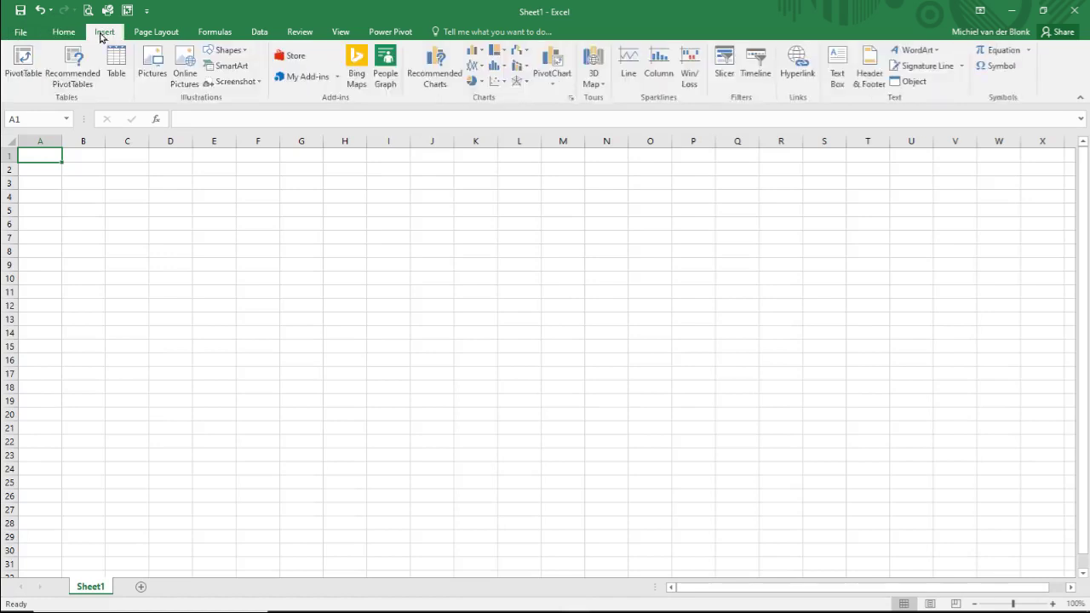
{"action": "left_click", "coordinate": [166, 34]}
{"action": "left_click", "coordinate": [206, 32]}
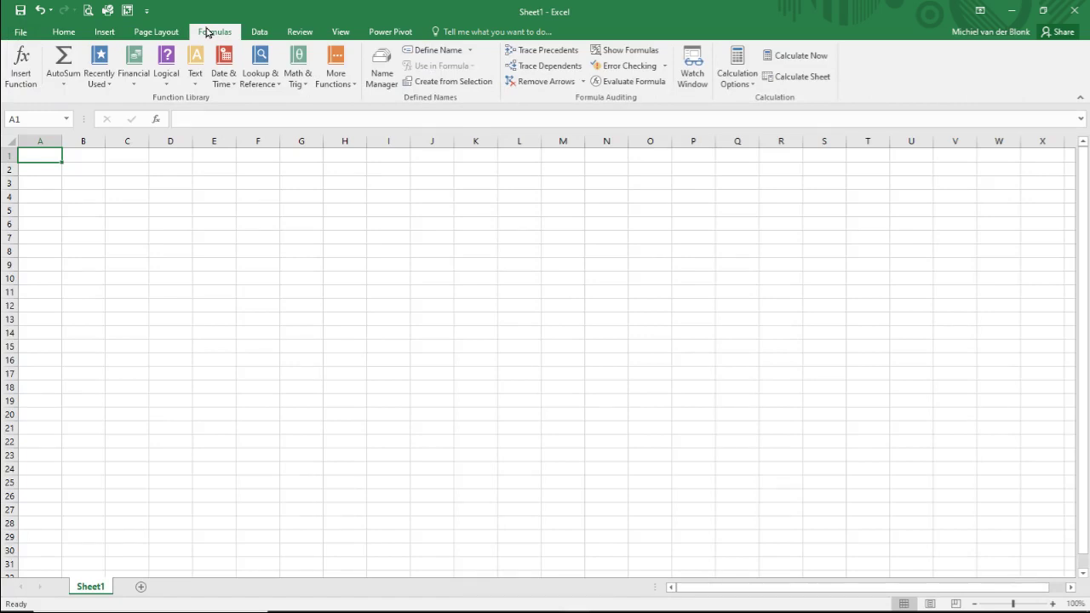
{"action": "left_click", "coordinate": [160, 32]}
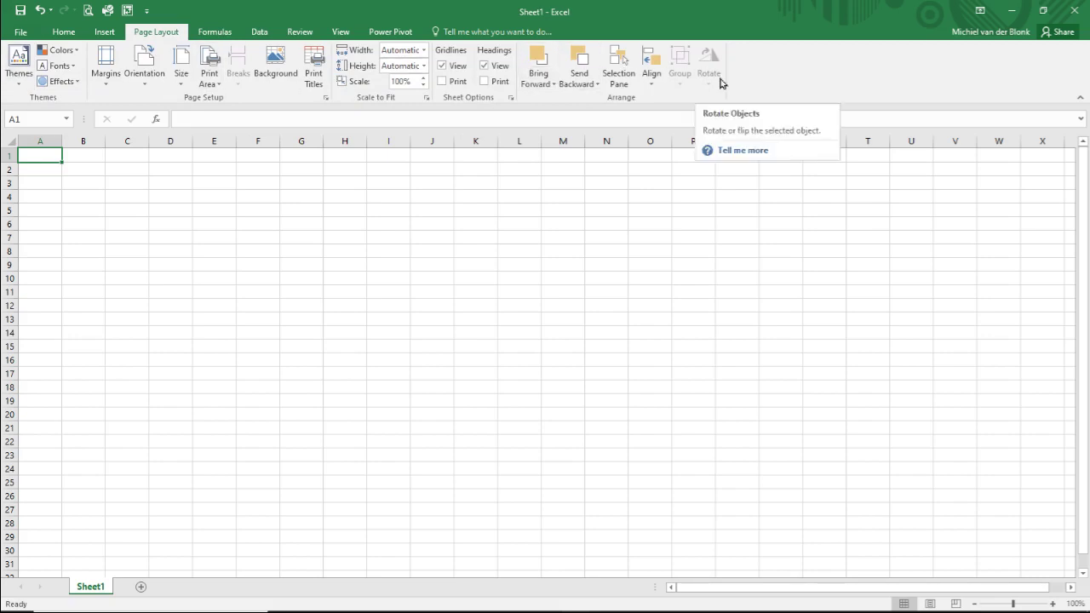
{"action": "left_click", "coordinate": [260, 32]}
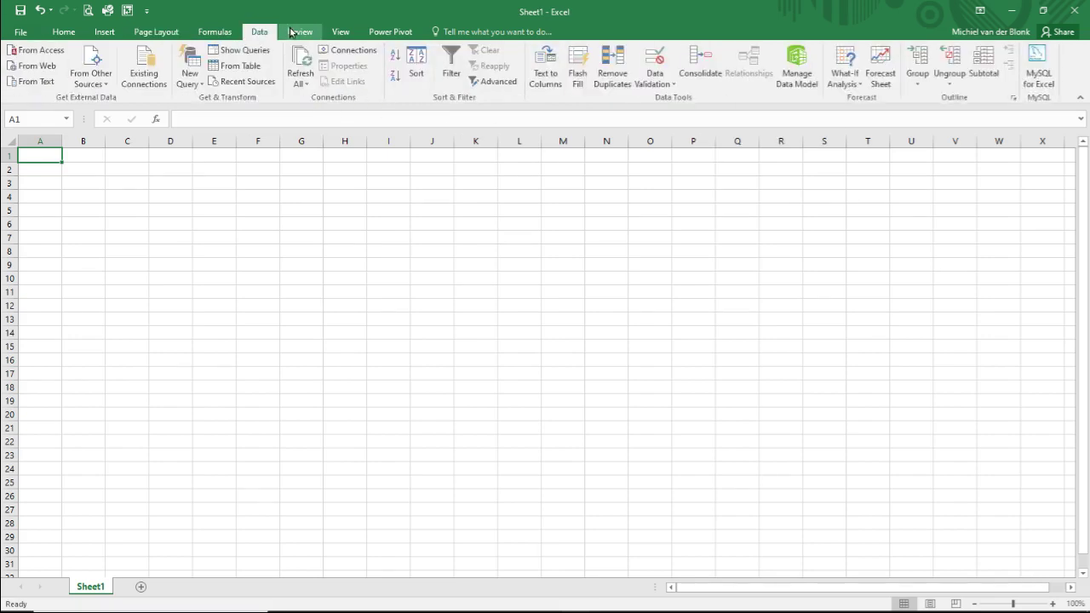
{"action": "left_click", "coordinate": [294, 31]}
{"action": "left_click", "coordinate": [339, 33]}
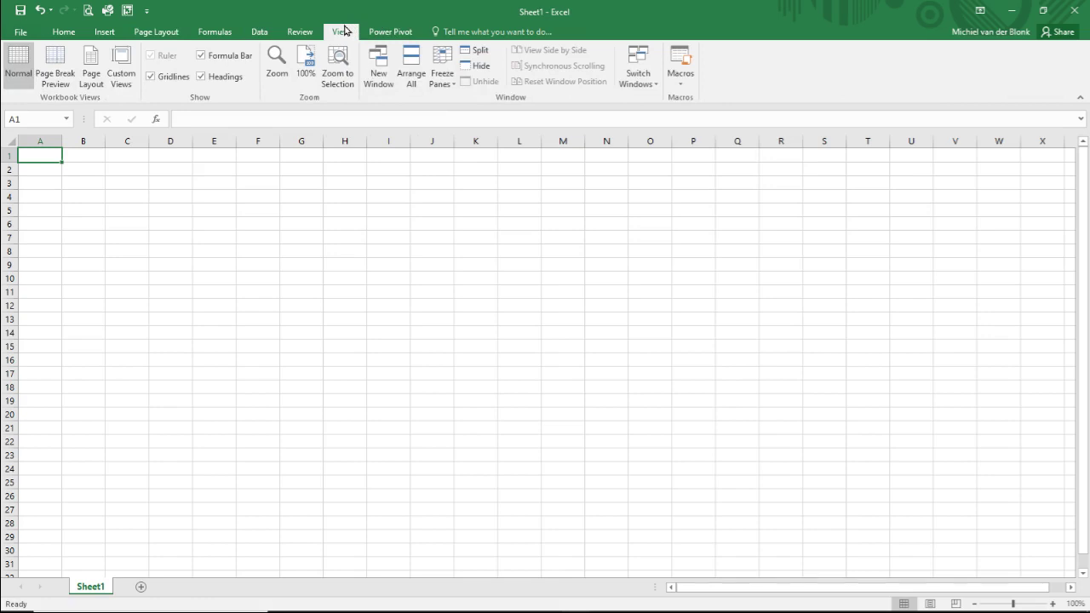
{"action": "left_click", "coordinate": [61, 31]}
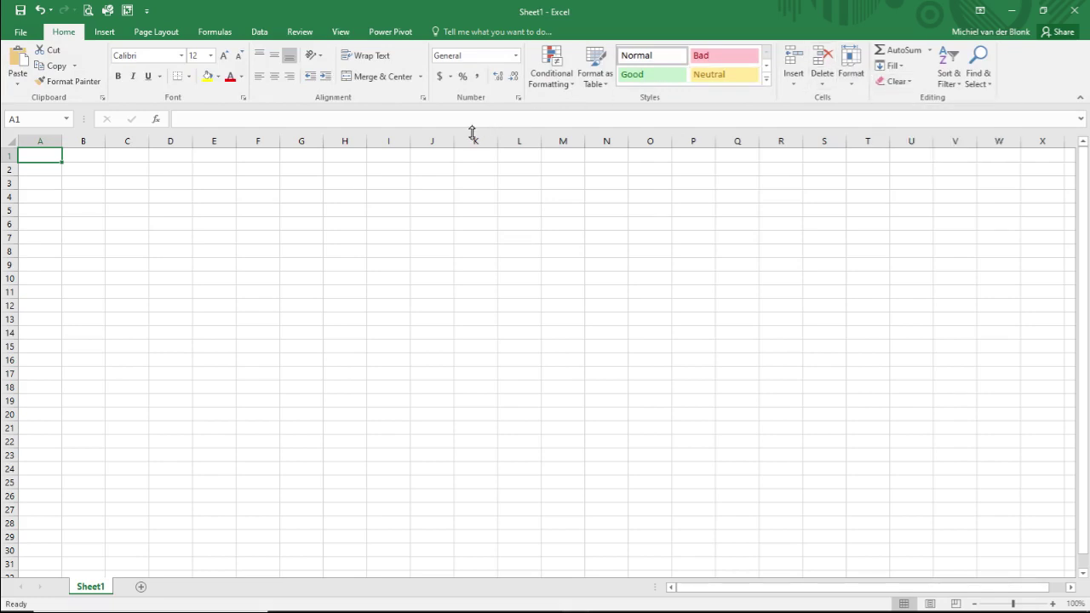
{"action": "type", "text": "+"}
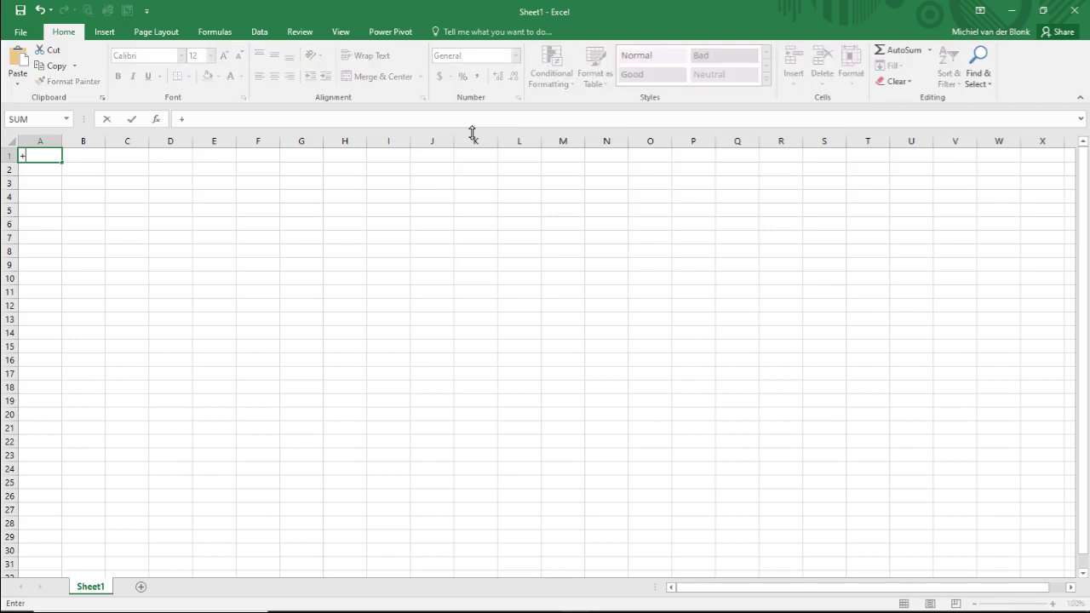
{"action": "key", "text": "Escape"}
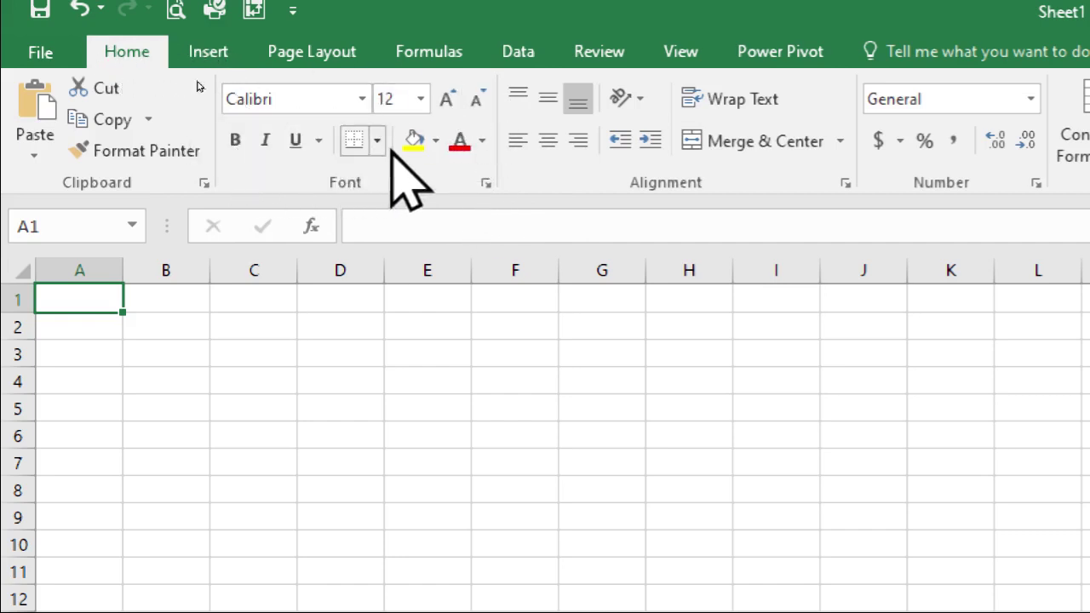
- Look through the available fonts and font sizes for cell A1
{"action": "left_click", "coordinate": [364, 99]}
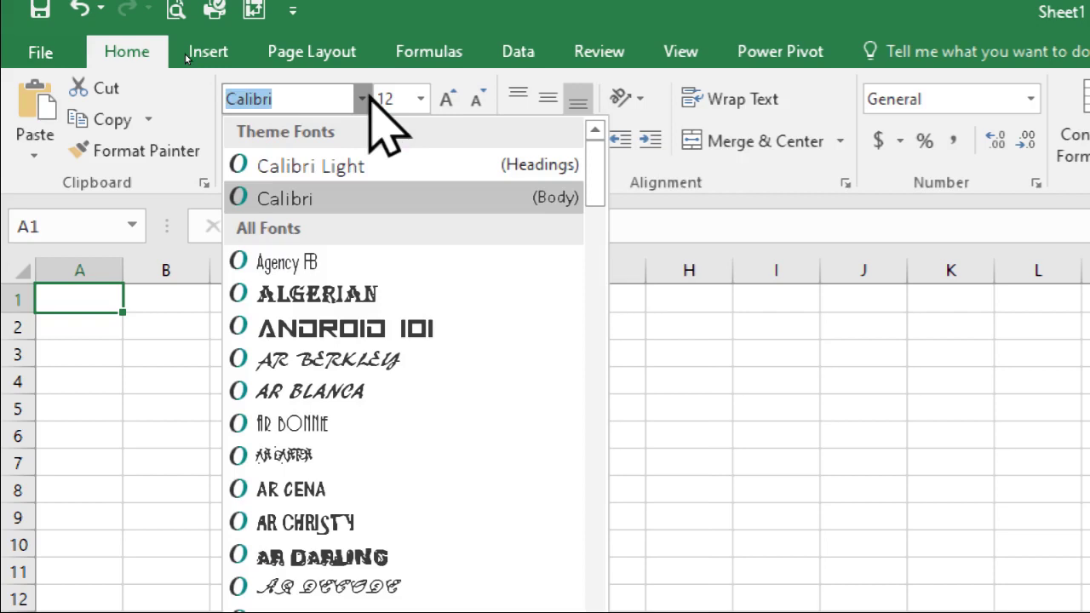
{"action": "left_click", "coordinate": [363, 99]}
{"action": "left_click", "coordinate": [421, 99]}
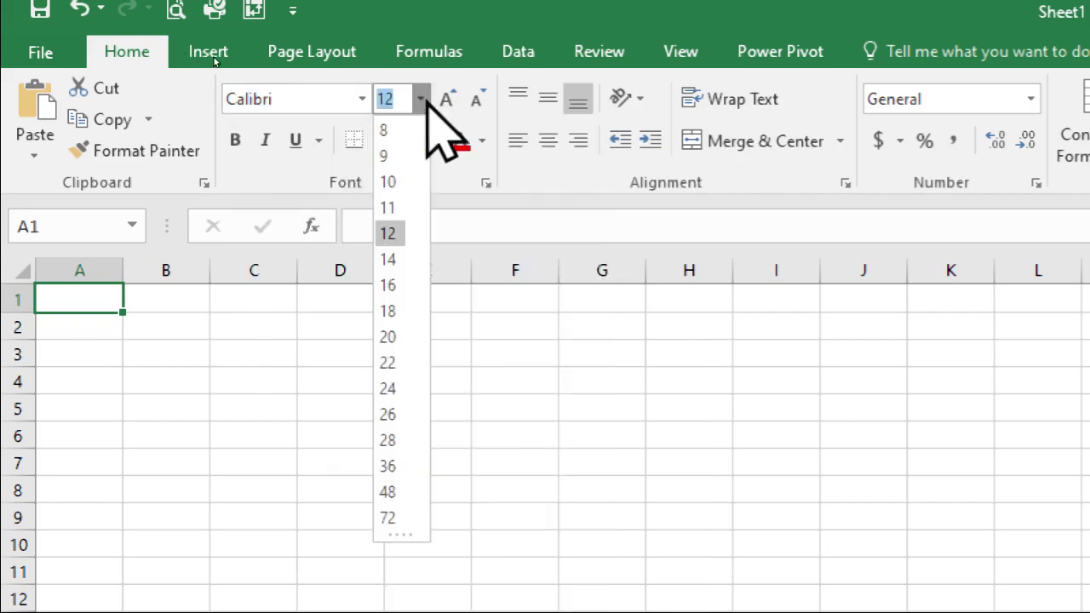
{"action": "left_click", "coordinate": [421, 99]}
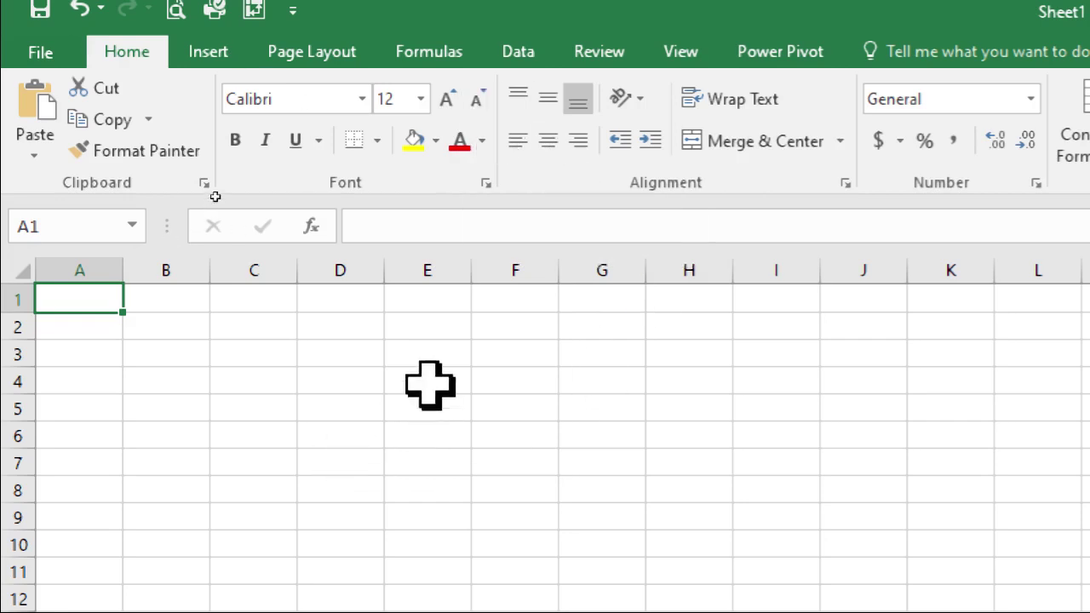
- Enter the text "excel" in cell E3 and reselect the cell
{"action": "left_click", "coordinate": [426, 355]}
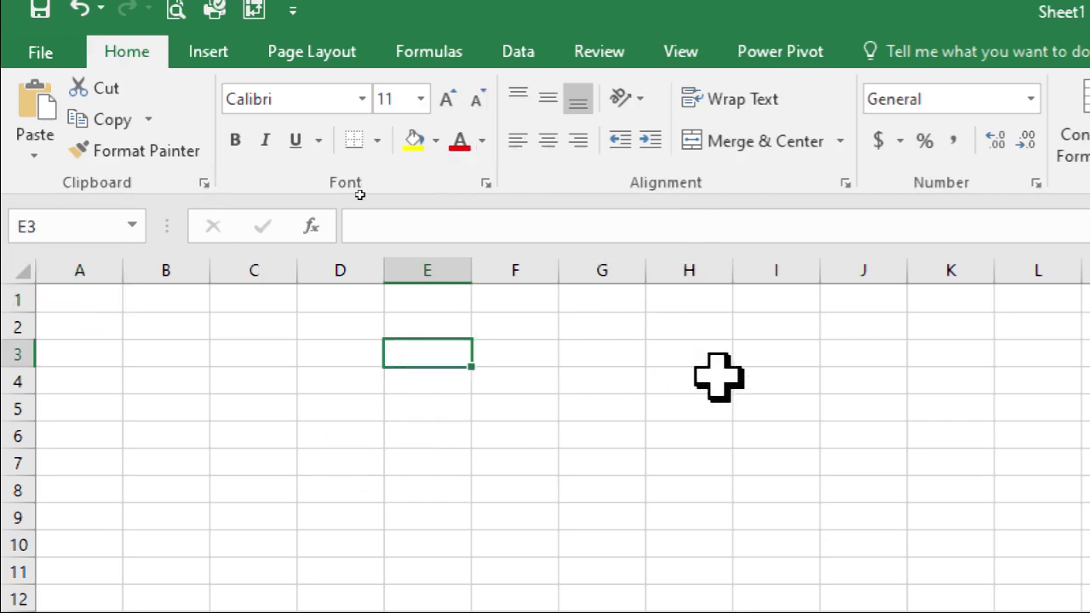
{"action": "type", "text": "excel"}
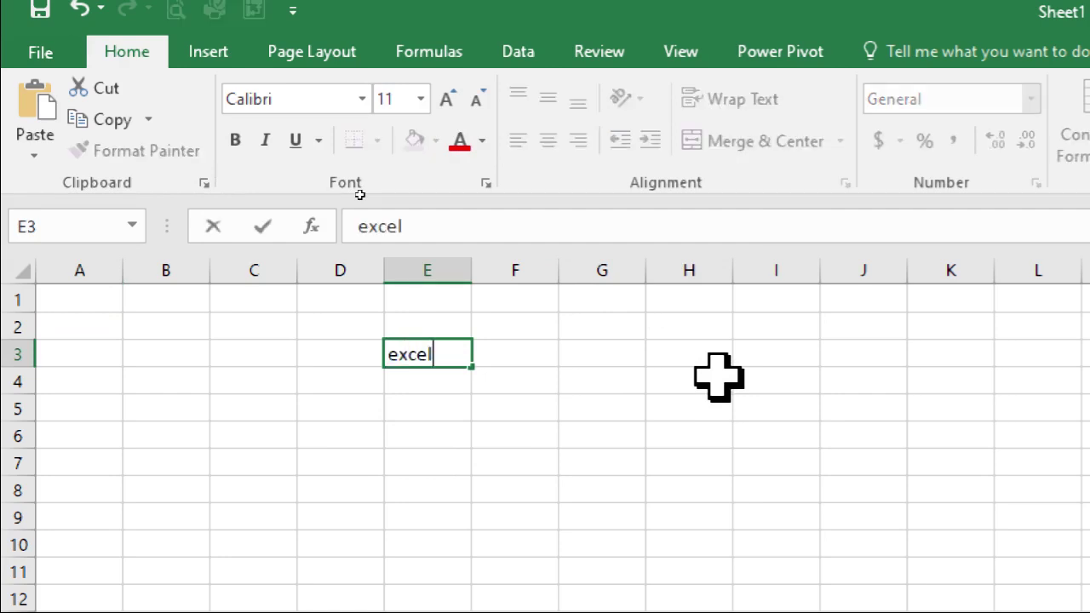
{"action": "key", "text": "Return"}
{"action": "key", "text": "Up"}
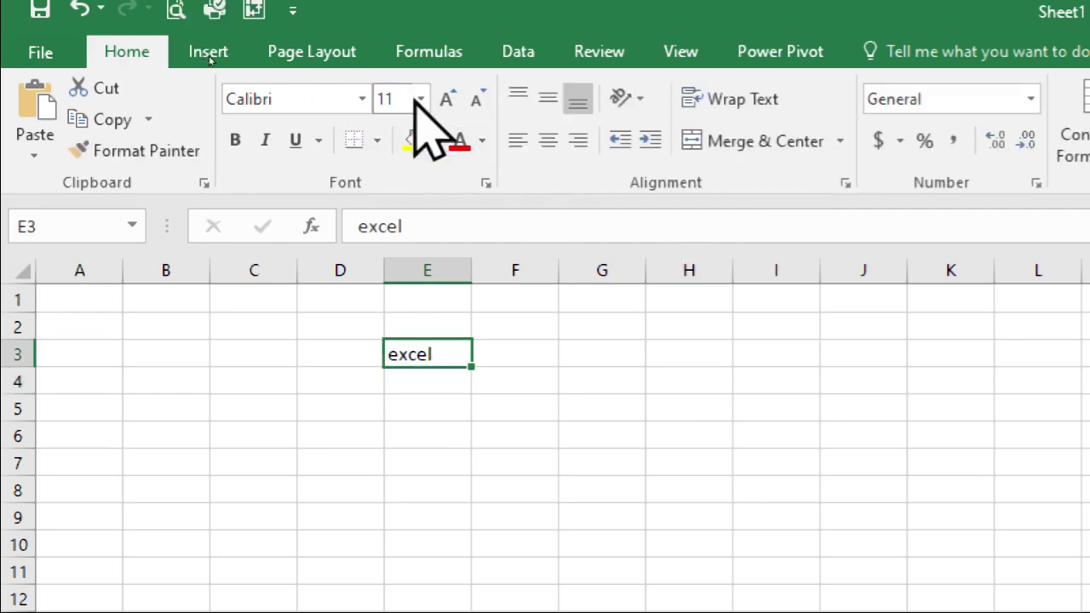
- Enlarge the text in cell E3 step by step to font size 24
{"action": "left_click", "coordinate": [453, 98]}
{"action": "left_click", "coordinate": [452, 98]}
{"action": "left_click", "coordinate": [453, 97]}
{"action": "left_click", "coordinate": [453, 98]}
{"action": "left_click", "coordinate": [453, 97]}
{"action": "left_click", "coordinate": [453, 98]}
{"action": "left_click", "coordinate": [453, 98]}
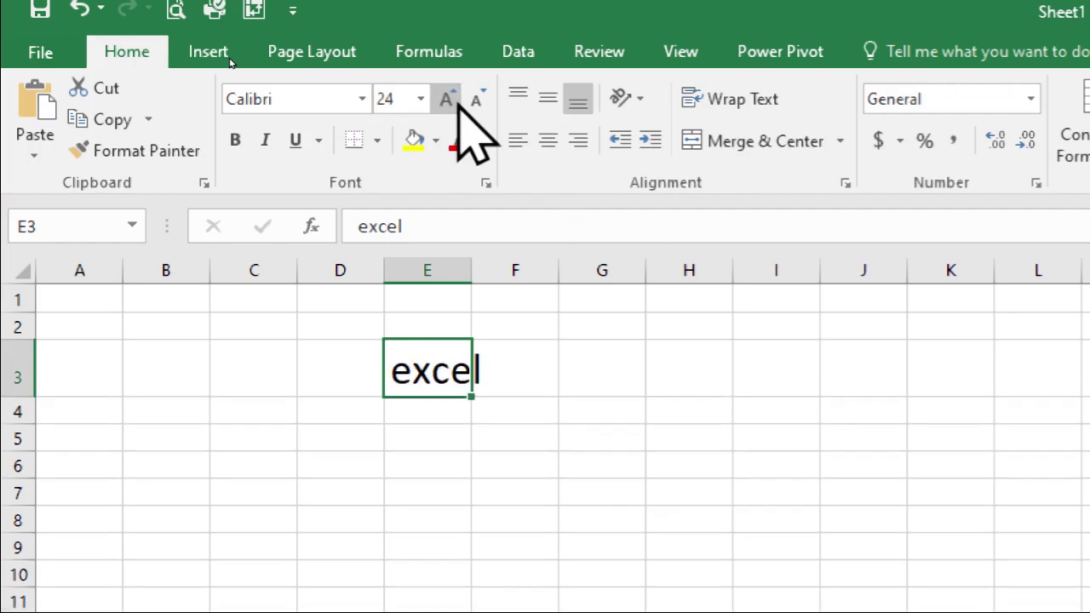
- Reduce the text in cell E3 step by step to font size 12
{"action": "left_click", "coordinate": [480, 100]}
{"action": "left_click", "coordinate": [480, 99]}
{"action": "left_click", "coordinate": [479, 99]}
{"action": "left_click", "coordinate": [479, 100]}
{"action": "left_click", "coordinate": [479, 100]}
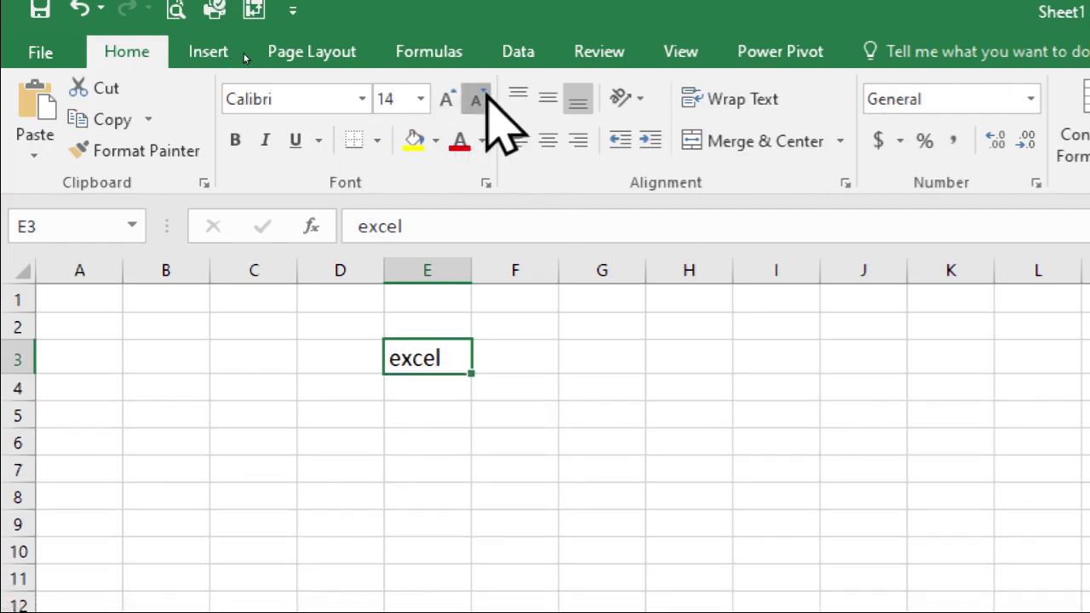
{"action": "left_click", "coordinate": [479, 99]}
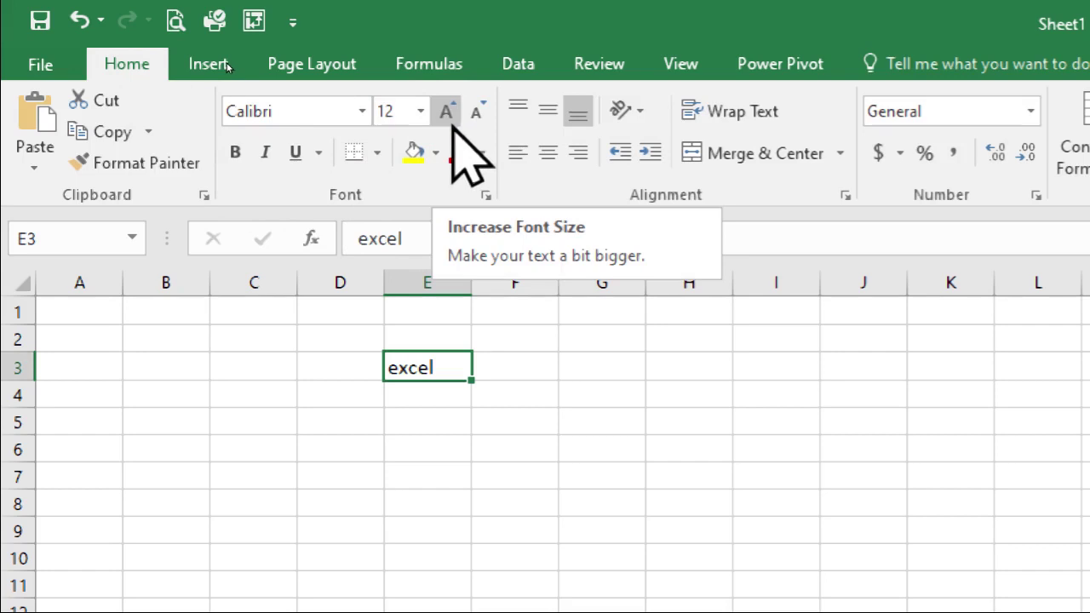
- Inspect the Format Cells font settings for cell E3 without changing them, and clear the cell's text
{"action": "left_click", "coordinate": [485, 195]}
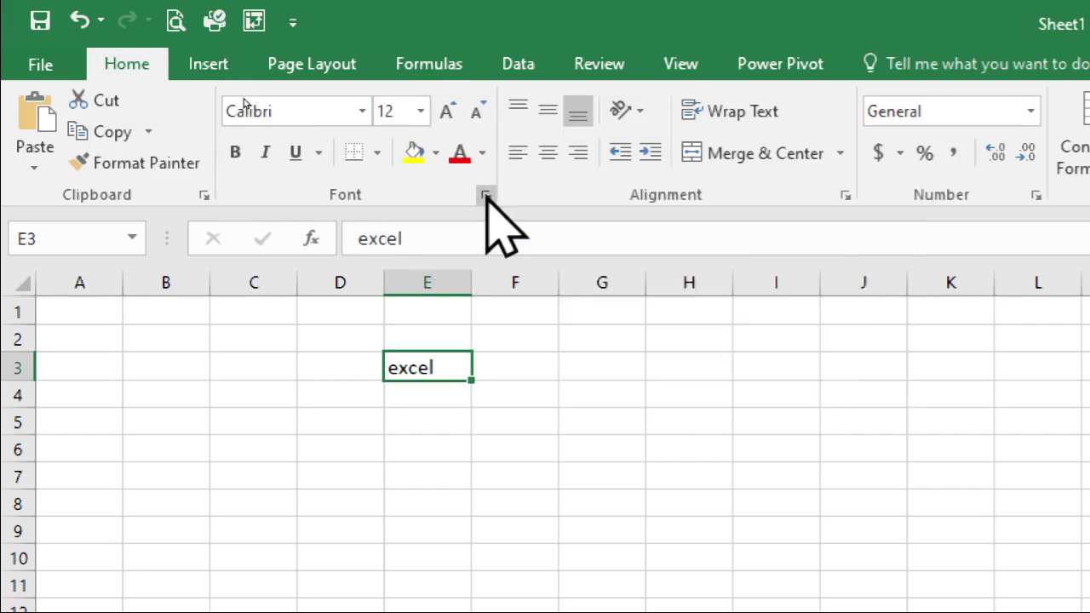
{"action": "left_click_drag", "start_coordinate": [836, 417], "coordinate": [785, 109]}
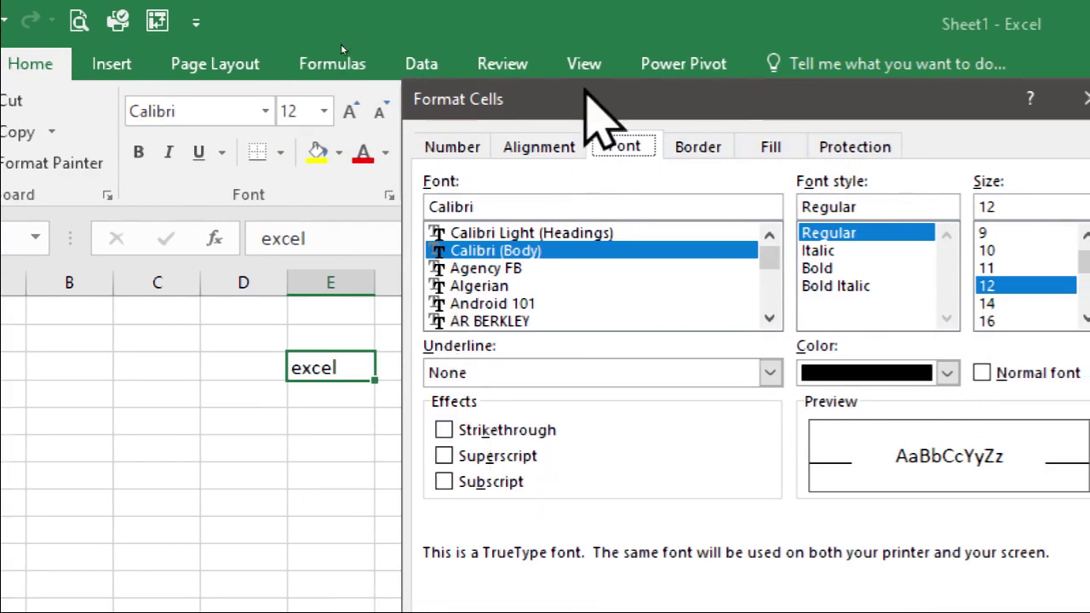
{"action": "key", "text": "Escape"}
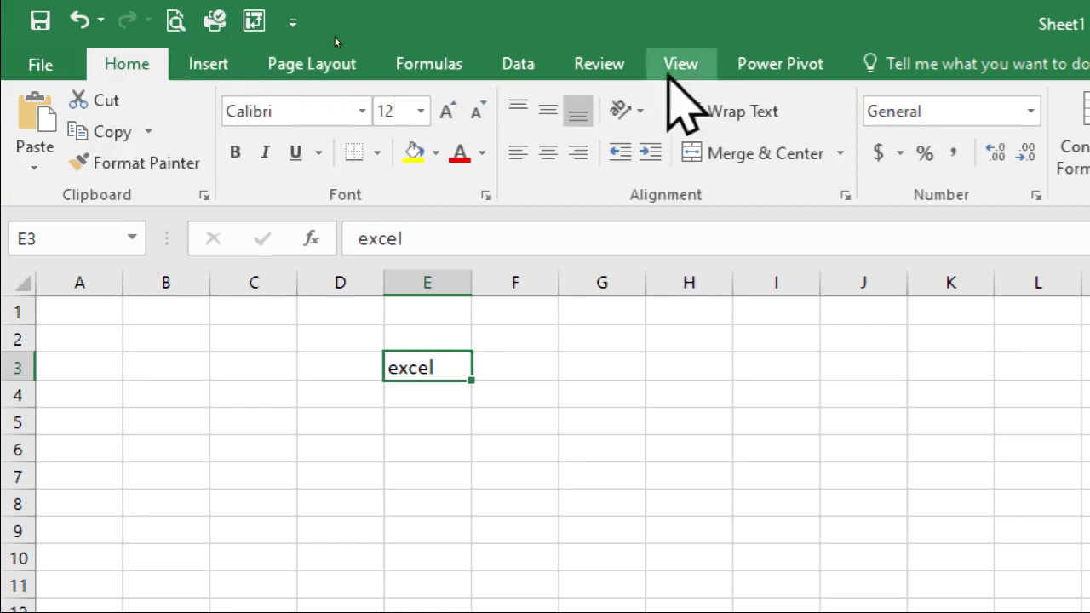
{"action": "key", "text": "Delete"}
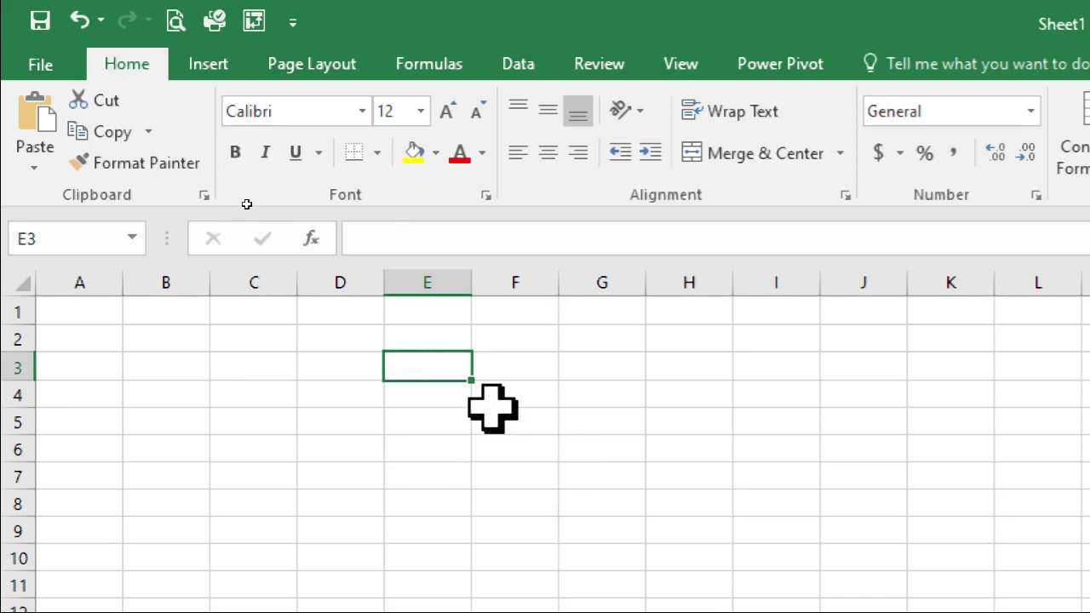
- Look over the Formulas and View command groups, ending on the Home commands
{"action": "left_click", "coordinate": [411, 68]}
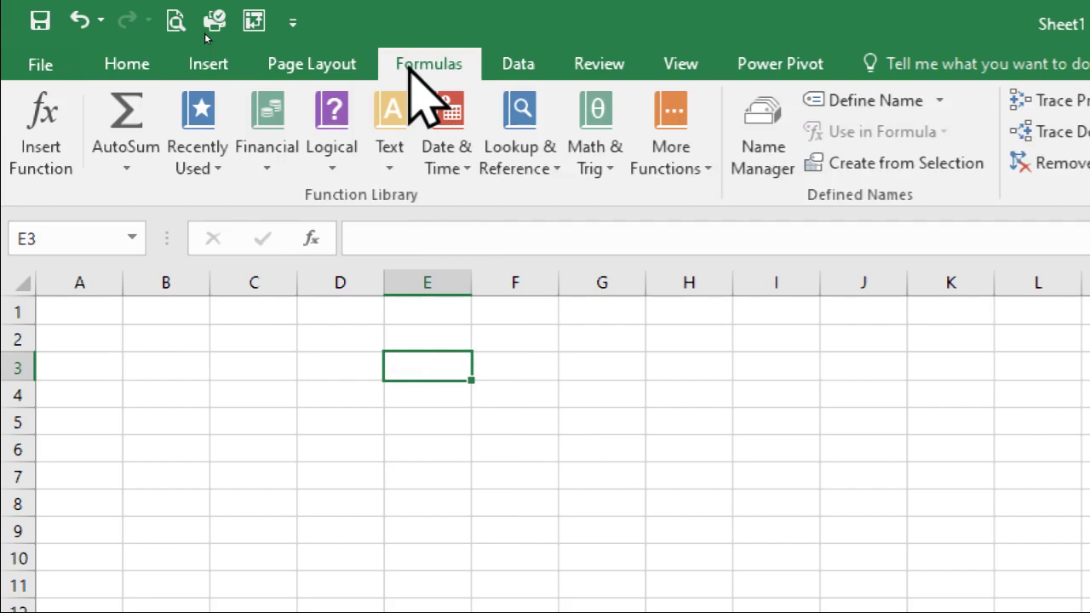
{"action": "left_click", "coordinate": [127, 62]}
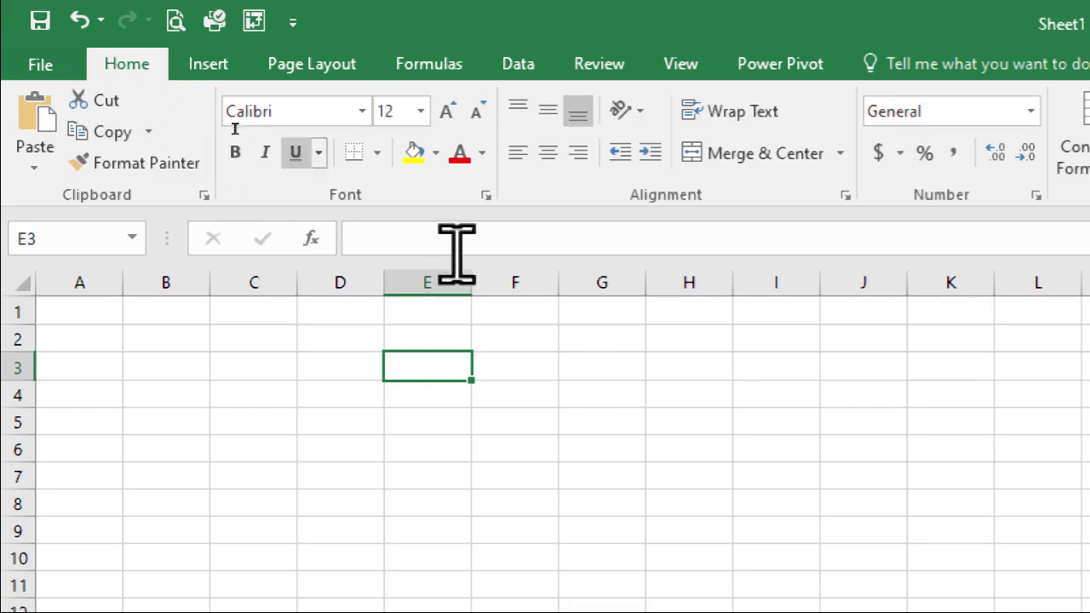
{"action": "left_click", "coordinate": [681, 63]}
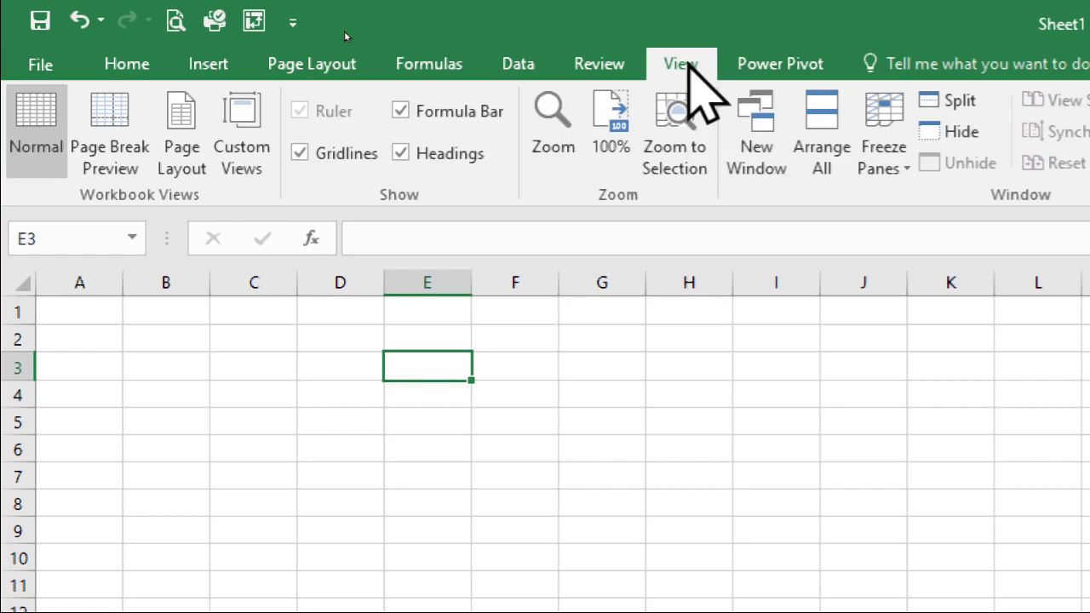
{"action": "left_click", "coordinate": [123, 64]}
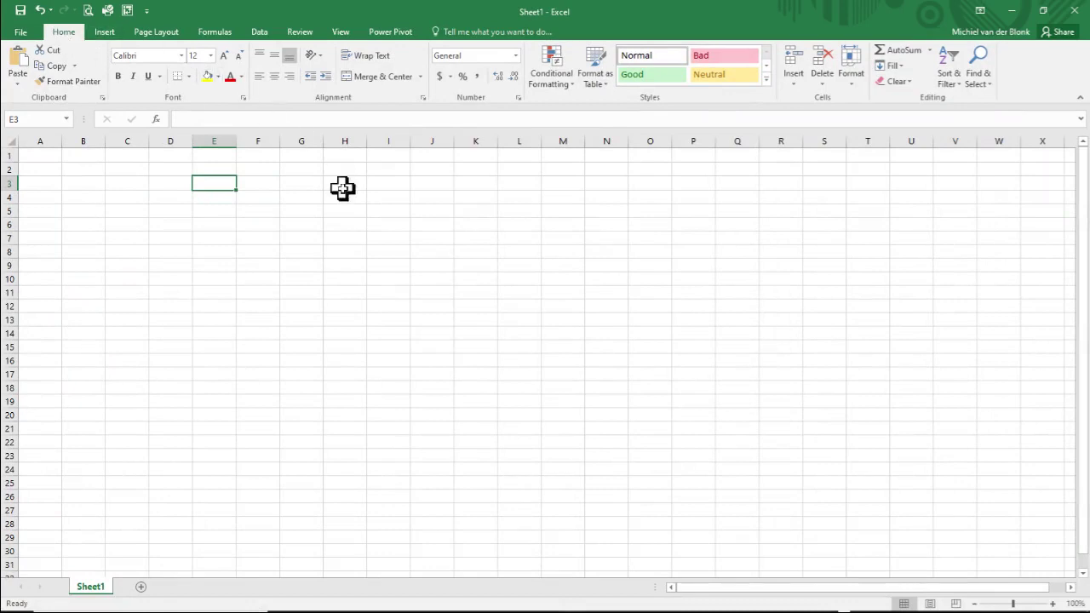
- Arrange the workbook side by side with the Word exercise document and show the workbook's View commands
{"action": "key", "text": "alt+Tab"}
{"action": "key", "text": "Tab"}
{"action": "key", "text": "Tab"}
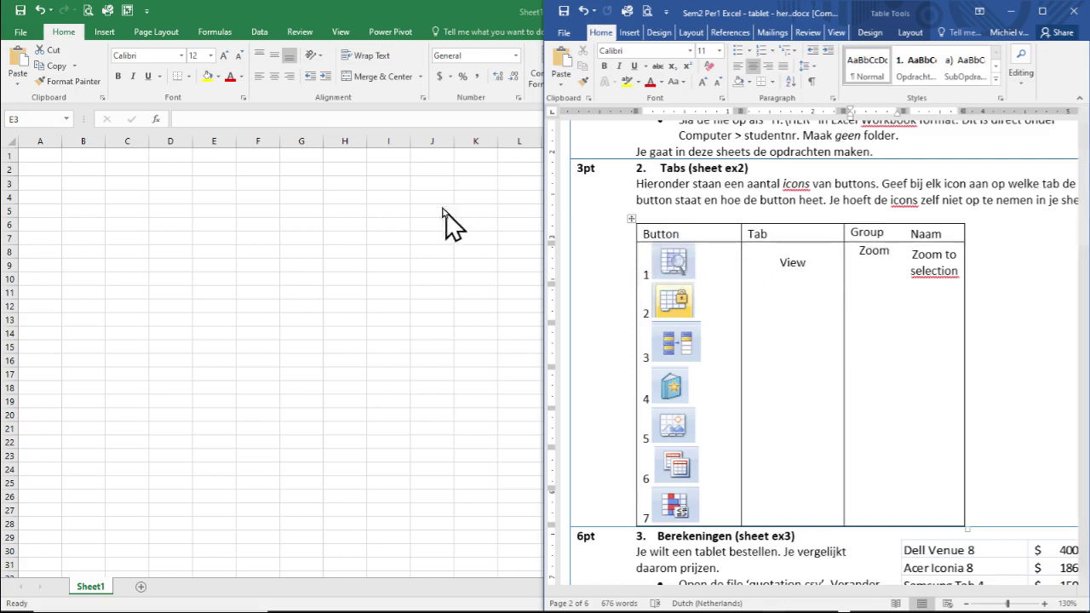
{"action": "left_click", "coordinate": [349, 43]}
{"action": "key", "text": "super+Up"}
{"action": "left_click", "coordinate": [343, 34]}
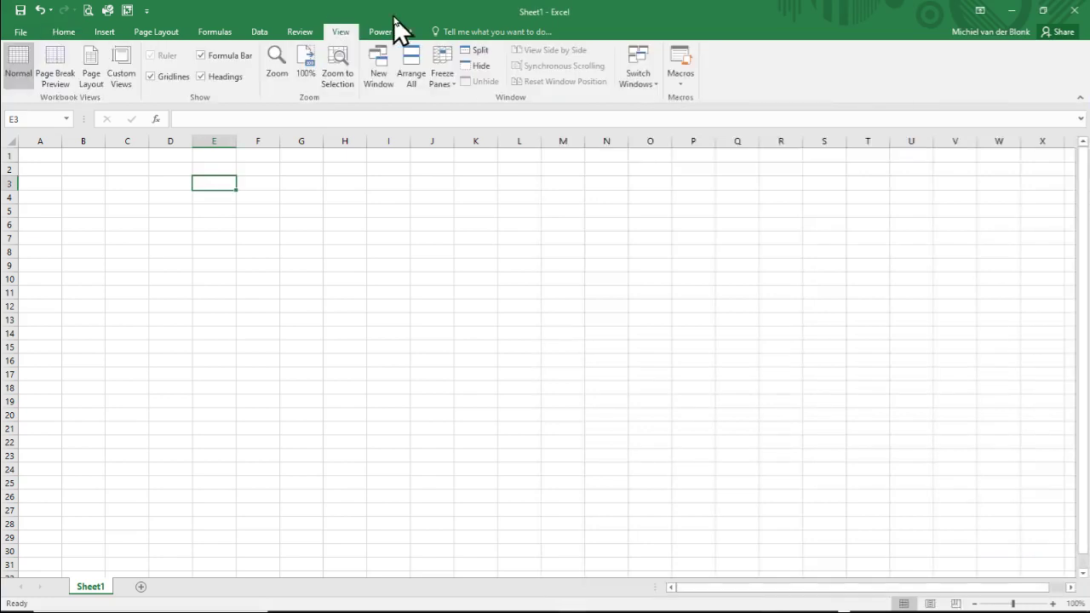
{"action": "key", "text": "super+Left"}
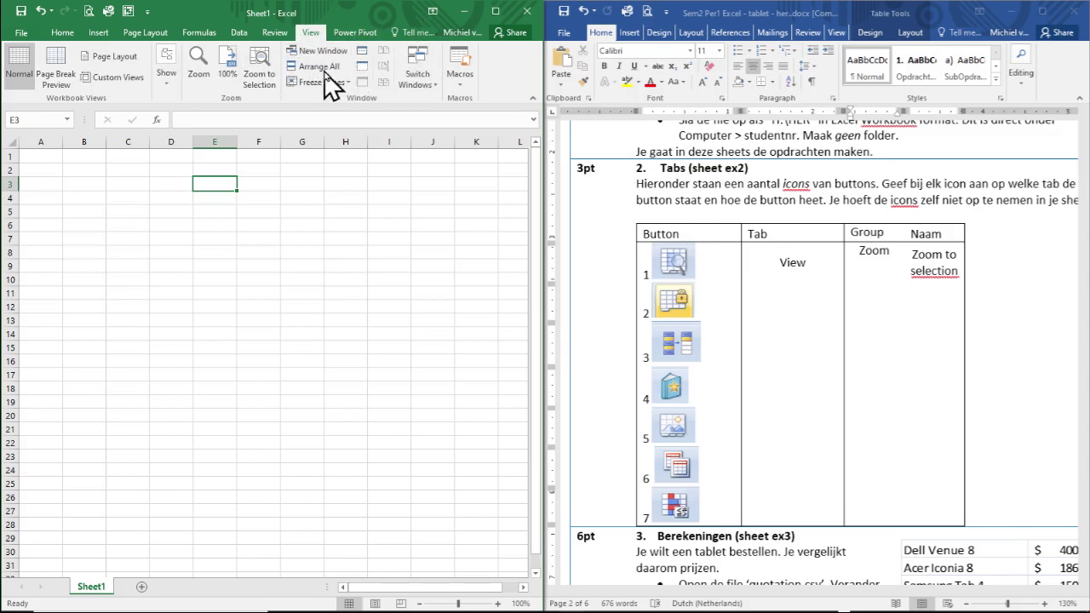
- Check the Show options among the workbook's View commands, and display the Review commands
{"action": "left_click", "coordinate": [167, 81]}
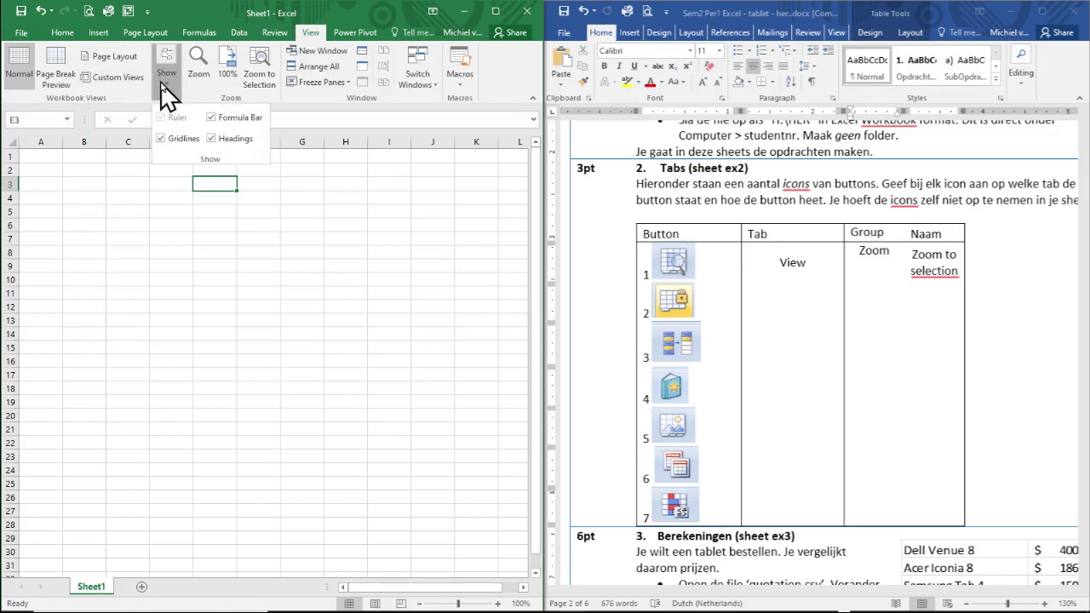
{"action": "left_click", "coordinate": [165, 92]}
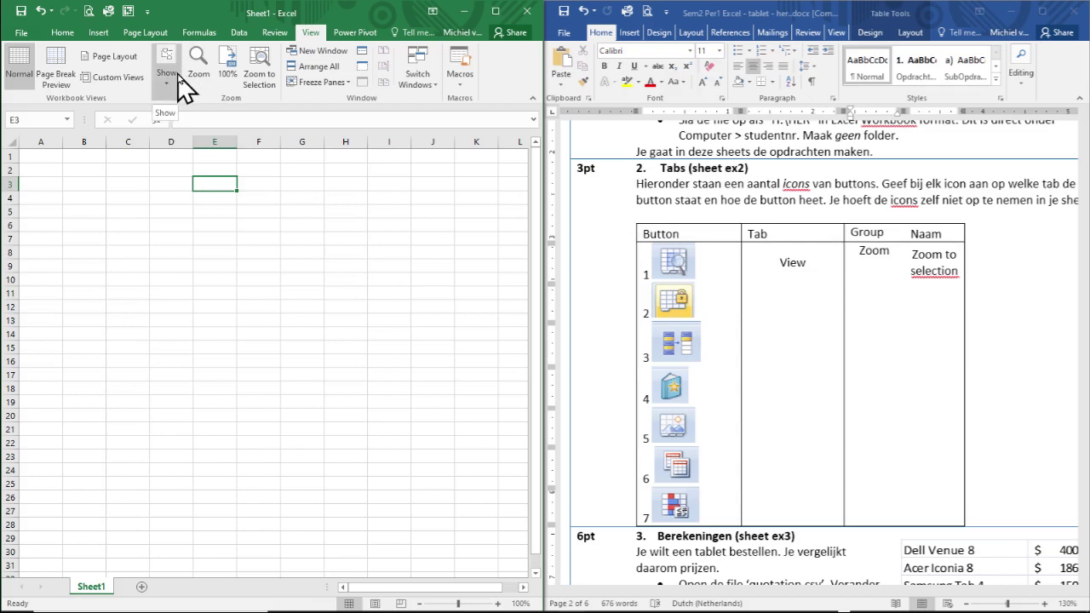
{"action": "left_click", "coordinate": [273, 34]}
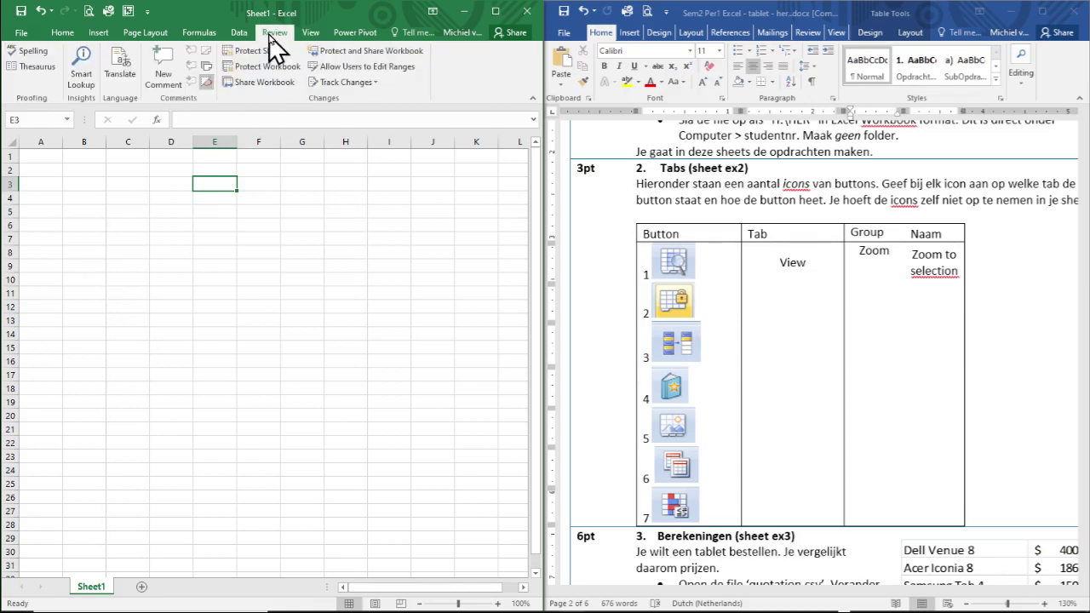
- Widen the workbook window beside the Word document until the buttons in the Review Changes group show their labels
{"action": "left_click_drag", "start_coordinate": [546, 134], "coordinate": [806, 141]}
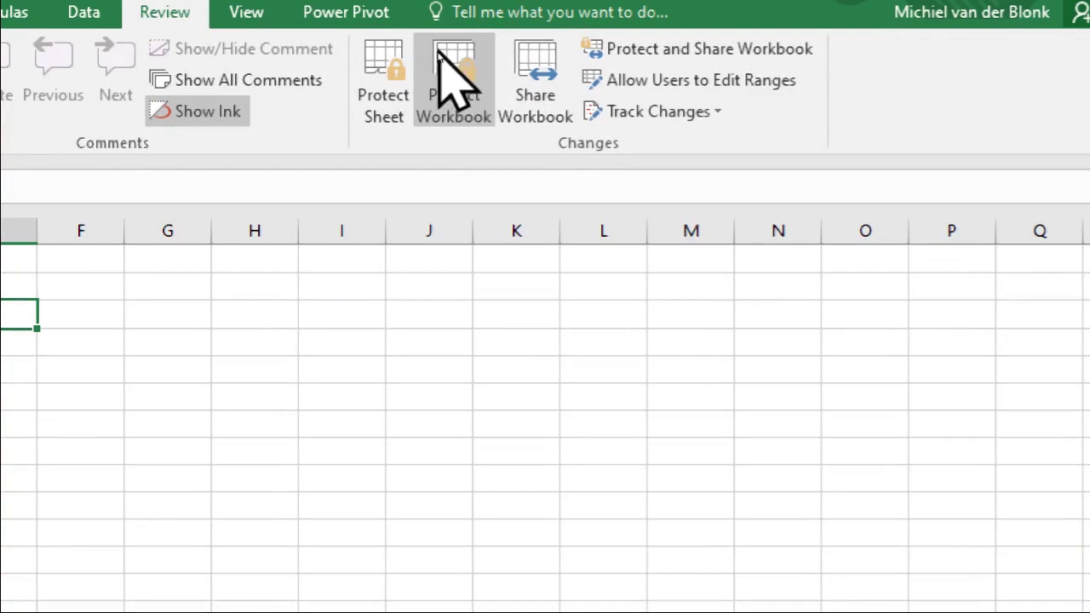
{"action": "left_click", "coordinate": [385, 77]}
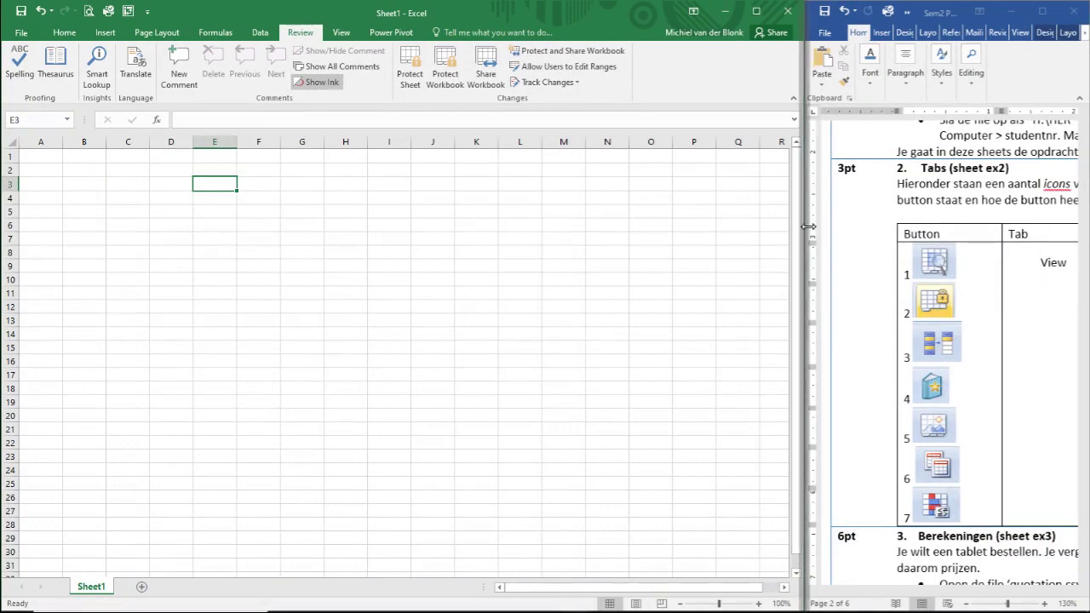
{"action": "left_click_drag", "start_coordinate": [803, 227], "coordinate": [645, 226]}
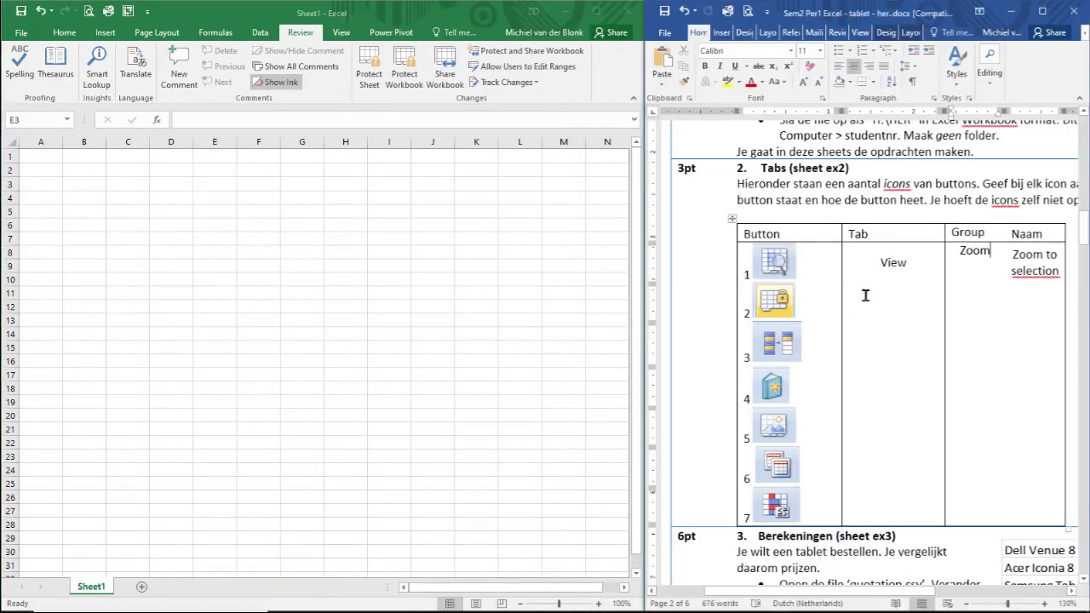
- Enter review as the tab and changes as the group for button 2 in the Word exercise table
{"action": "left_click", "coordinate": [880, 294]}
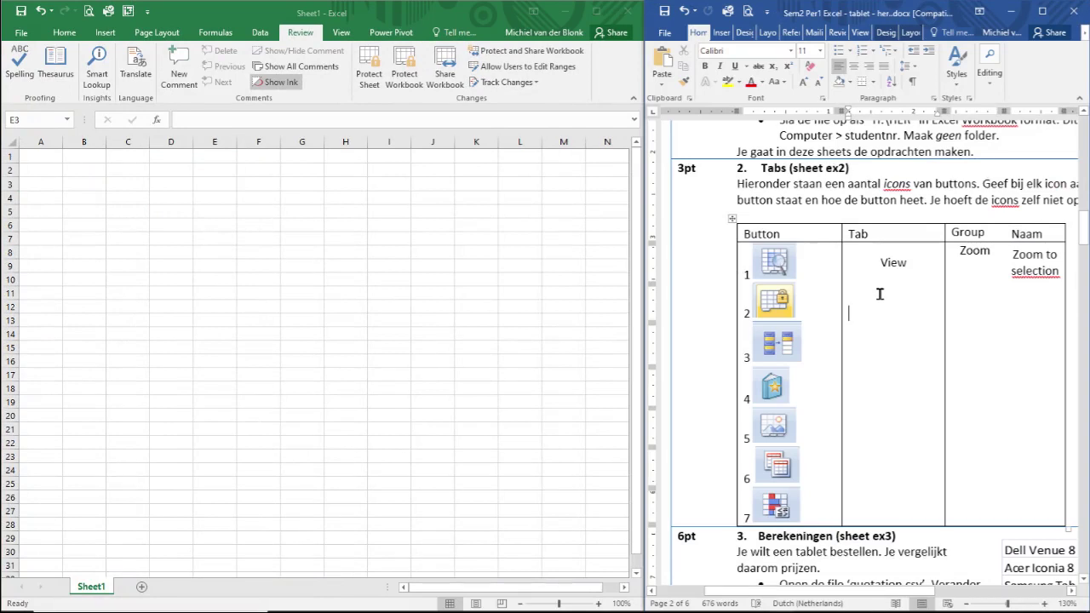
{"action": "type", "text": "re"}
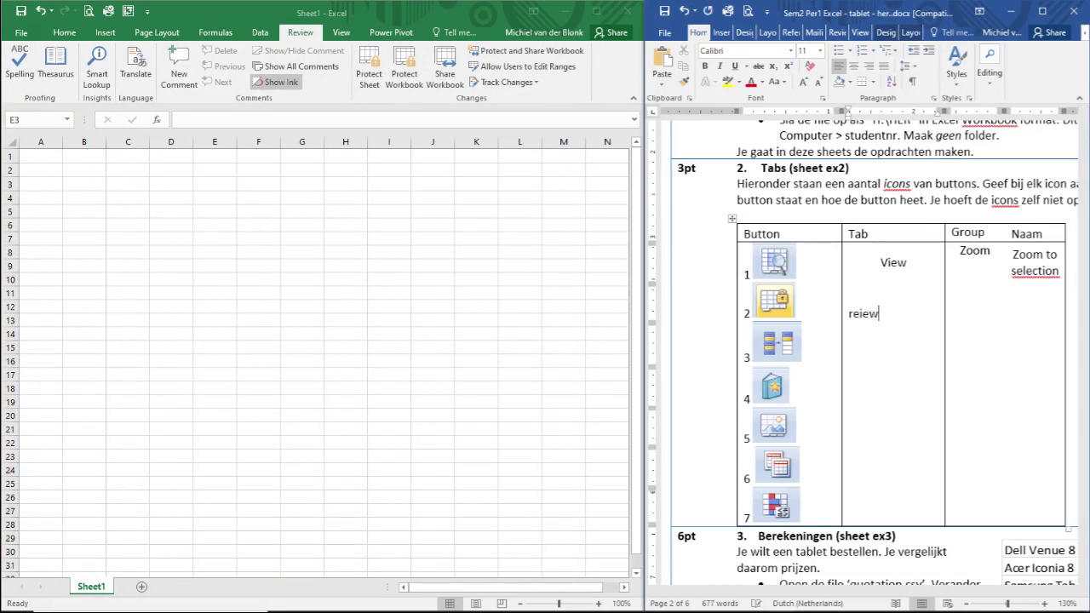
{"action": "type", "text": "iew"}
{"action": "left_click", "coordinate": [961, 310]}
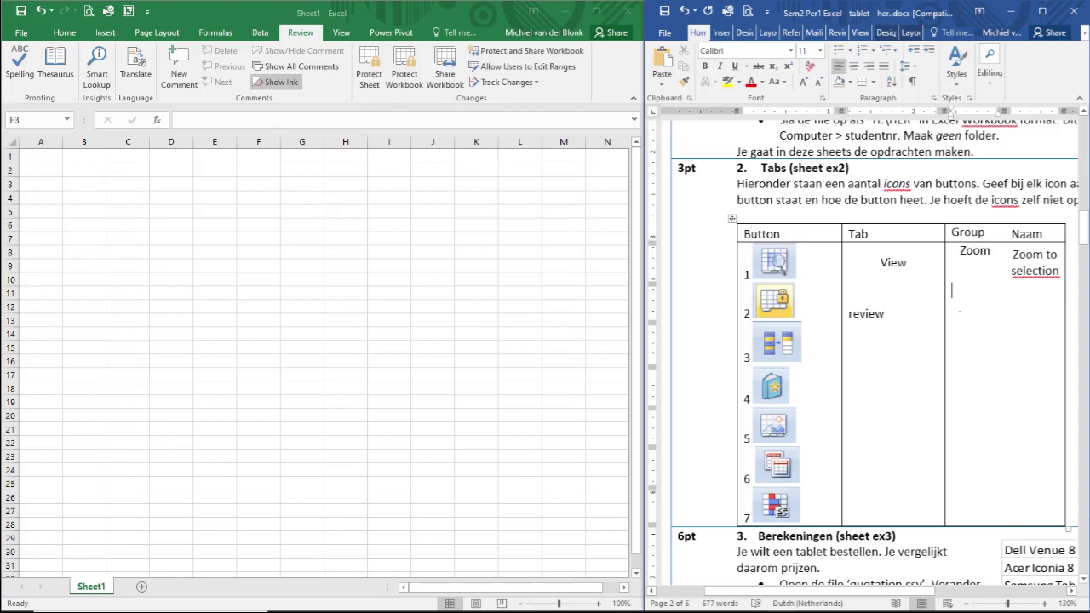
{"action": "type", "text": "changes"}
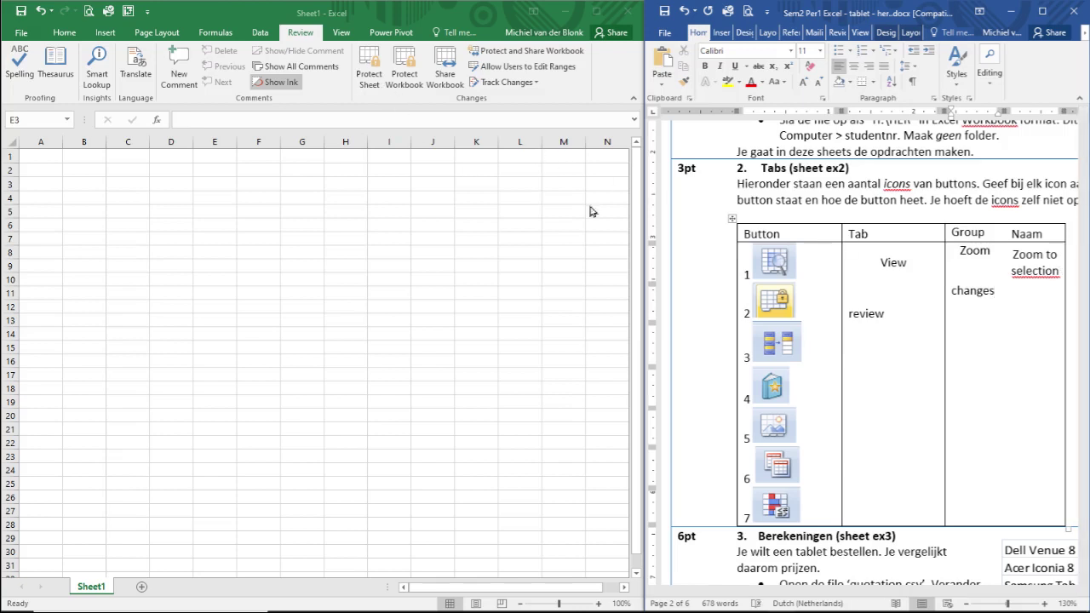
- Delete the words changes and review from the button 2 row of the Word table
{"action": "double_click", "coordinate": [951, 293]}
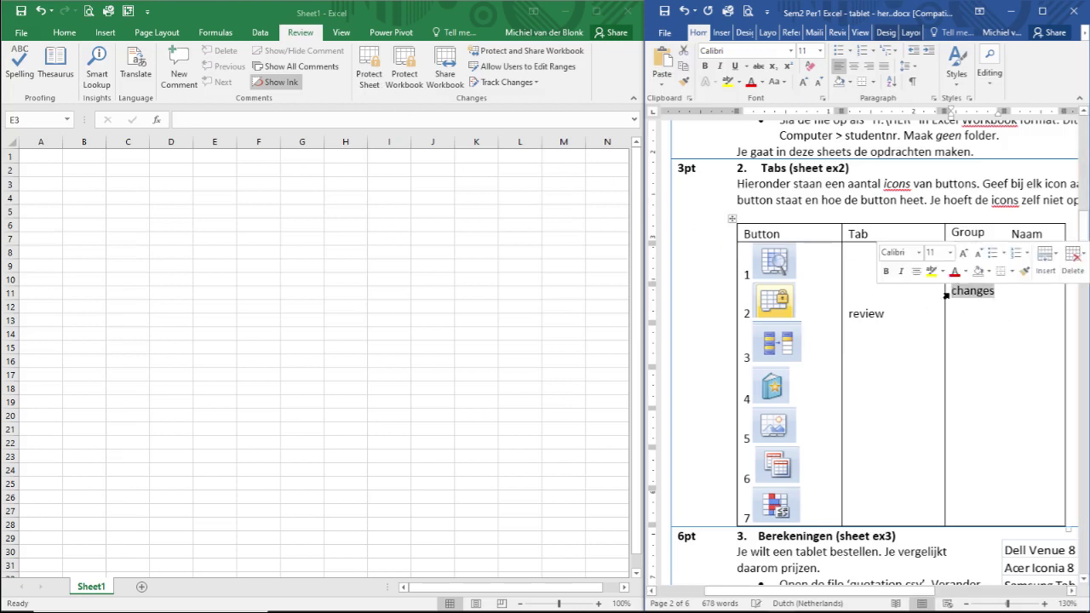
{"action": "key", "text": "BackSpace"}
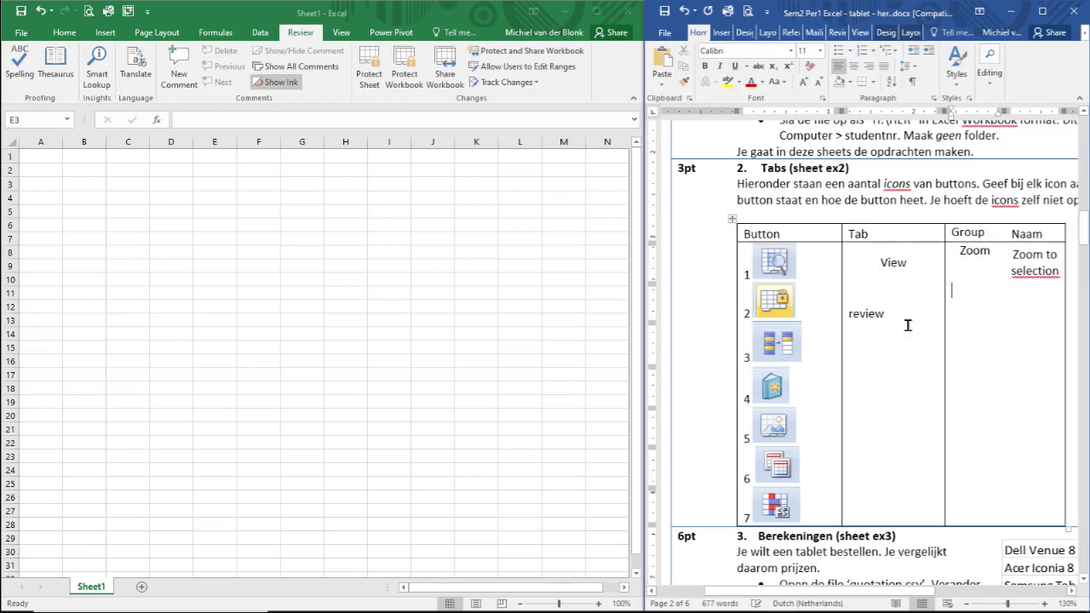
{"action": "double_click", "coordinate": [853, 315]}
{"action": "key", "text": "BackSpace"}
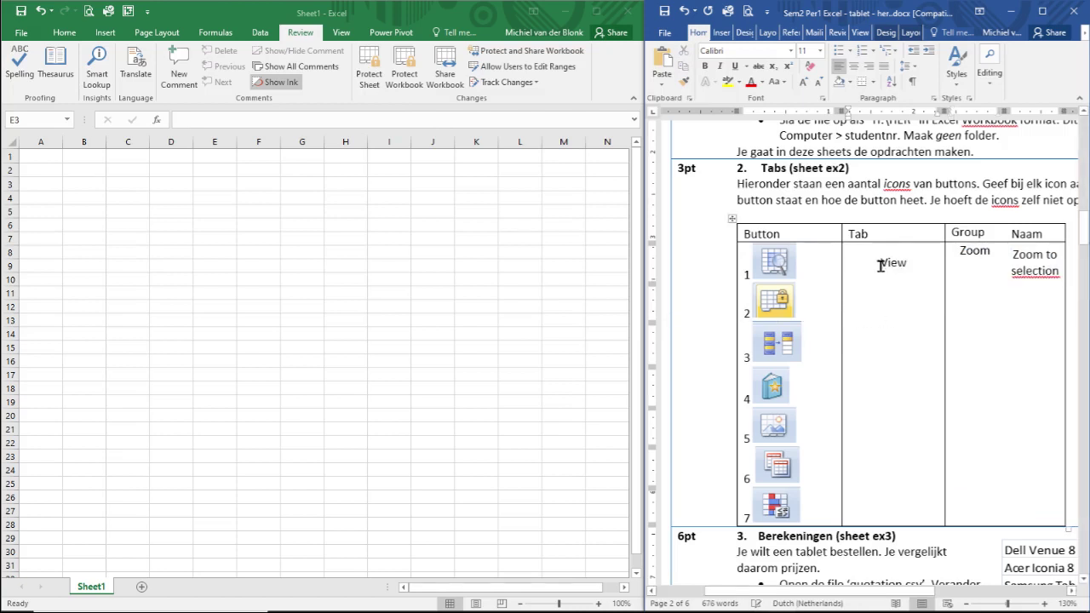
- Switch to the Excel workbook and enter the headings tab, group and name in cells B1 to D1 of Sheet1
{"action": "left_click", "coordinate": [4, 148]}
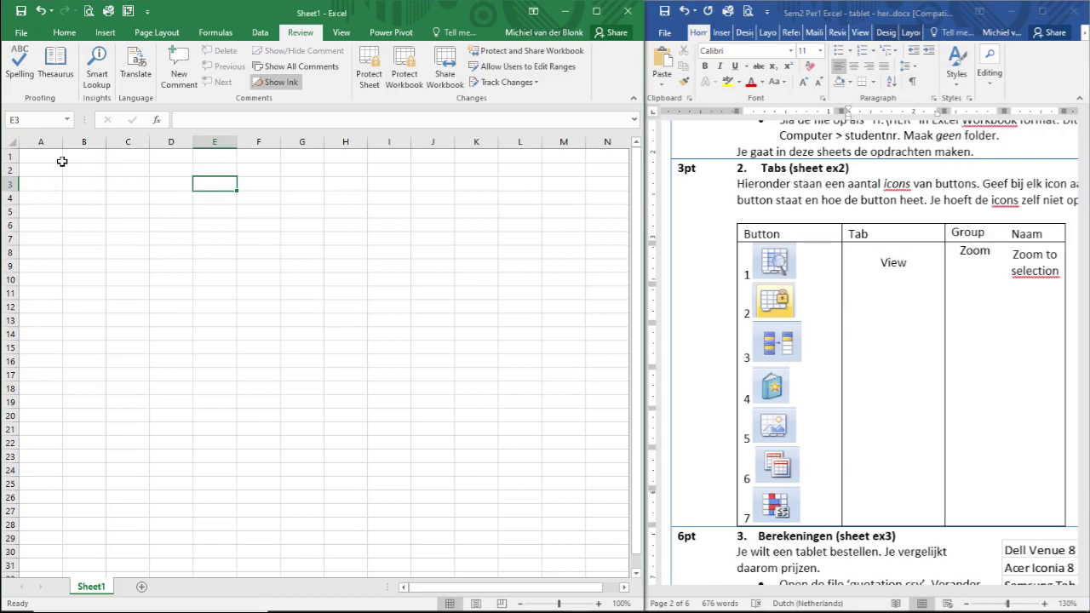
{"action": "left_click", "coordinate": [91, 269]}
{"action": "scroll", "coordinate": [93, 275], "scroll_direction": "up", "scroll_amount": 10, "text": "ctrl"}
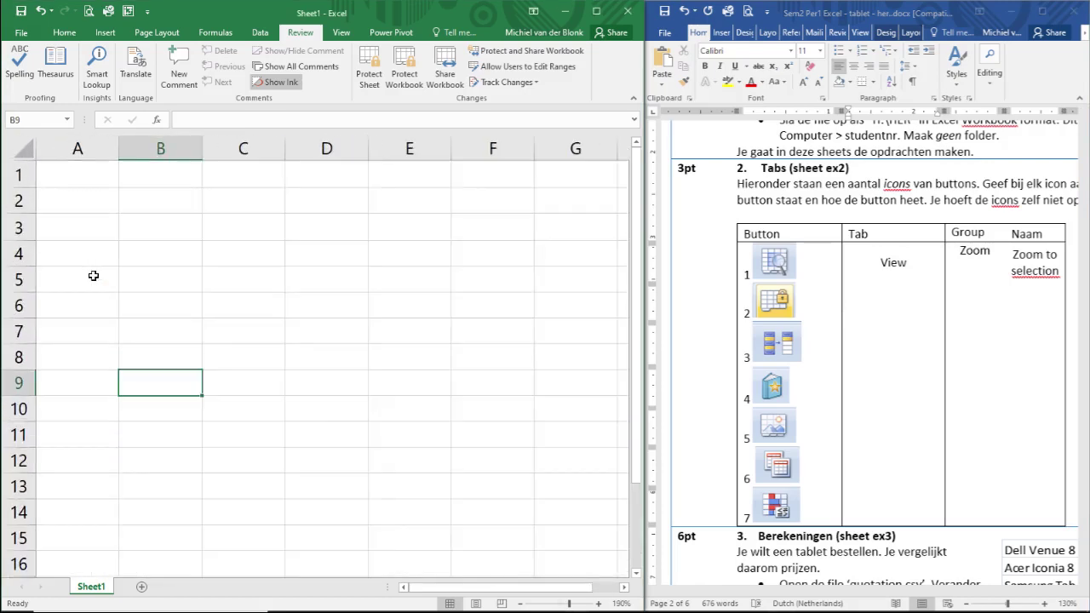
{"action": "left_click", "coordinate": [110, 187]}
{"action": "left_click", "coordinate": [205, 186]}
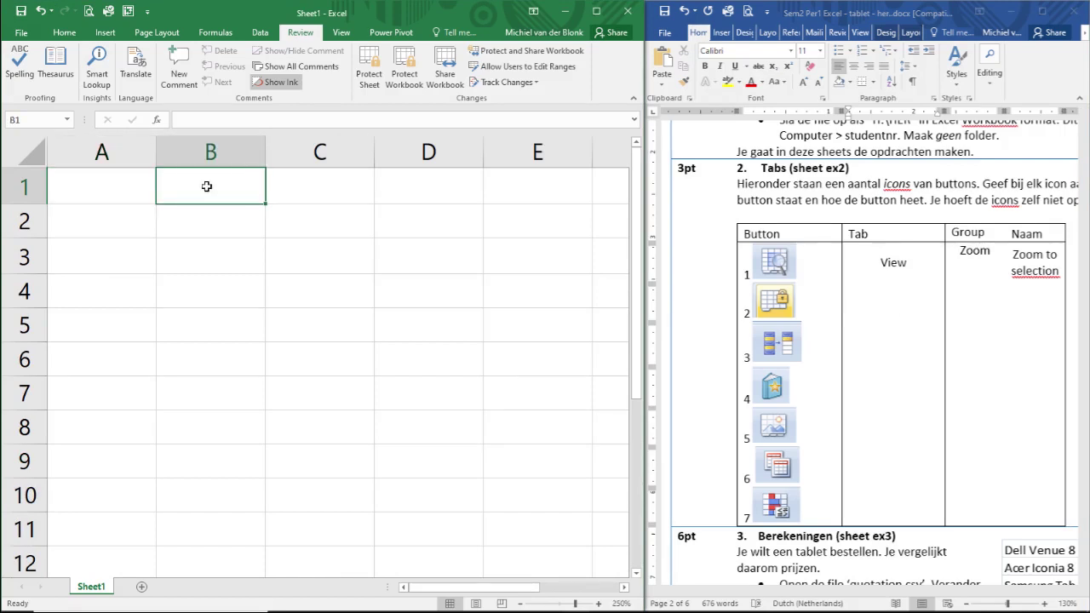
{"action": "type", "text": "tab"}
{"action": "key", "text": "Tab"}
{"action": "type", "text": "group"}
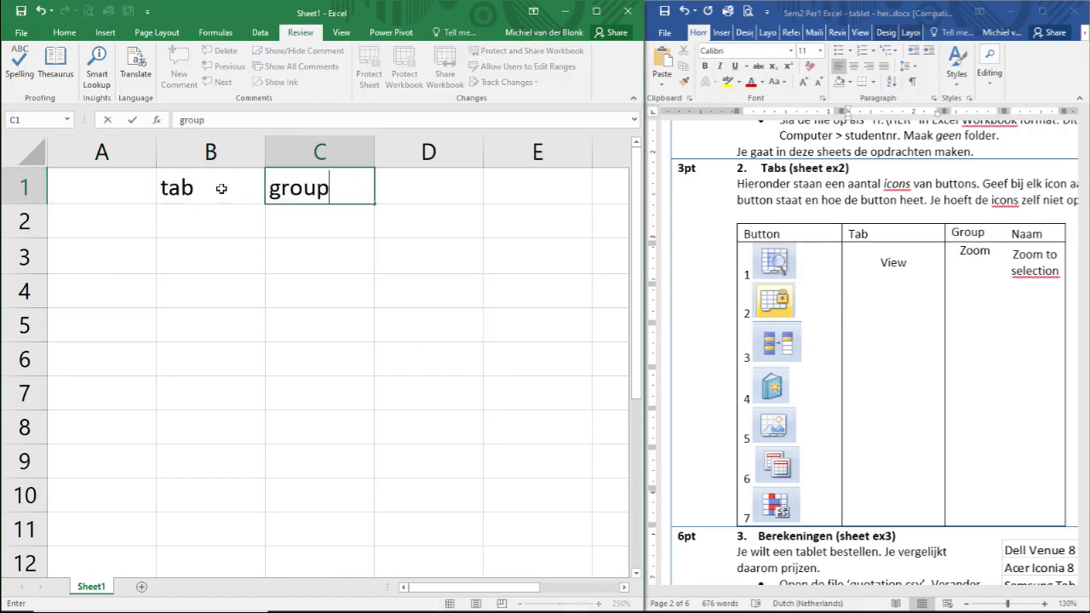
{"action": "key", "text": "Tab"}
{"action": "type", "text": "name"}
{"action": "key", "text": "Return"}
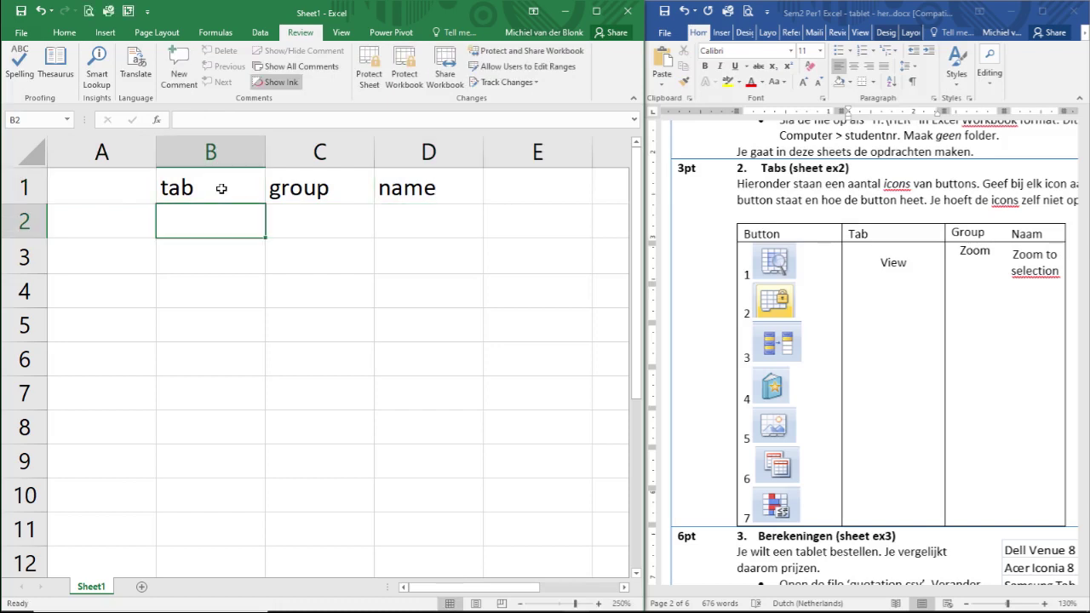
{"action": "key", "text": "Left"}
{"action": "key", "text": "Down"}
{"action": "key", "text": "Up"}
{"action": "key", "text": "Right"}
- Switch to the browser, open the attachment opdracht 2 template.xlsx from the Week 2 opdracht: Tabs assignment, and maximize the template workbook
{"action": "key", "text": "alt+Tab"}
{"action": "key", "text": "alt+Tab"}
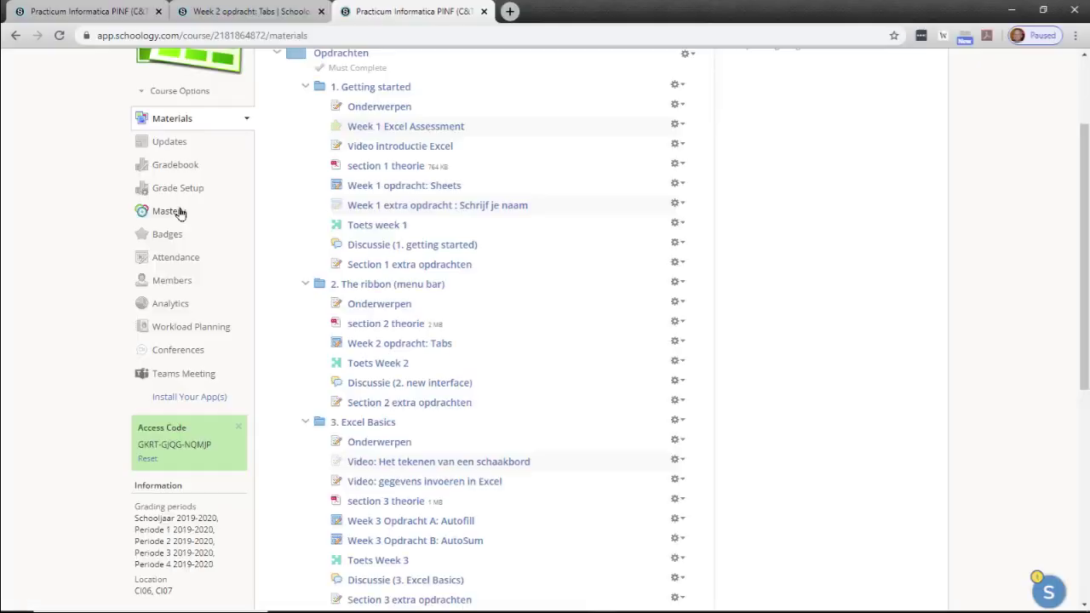
{"action": "left_click", "coordinate": [268, 17]}
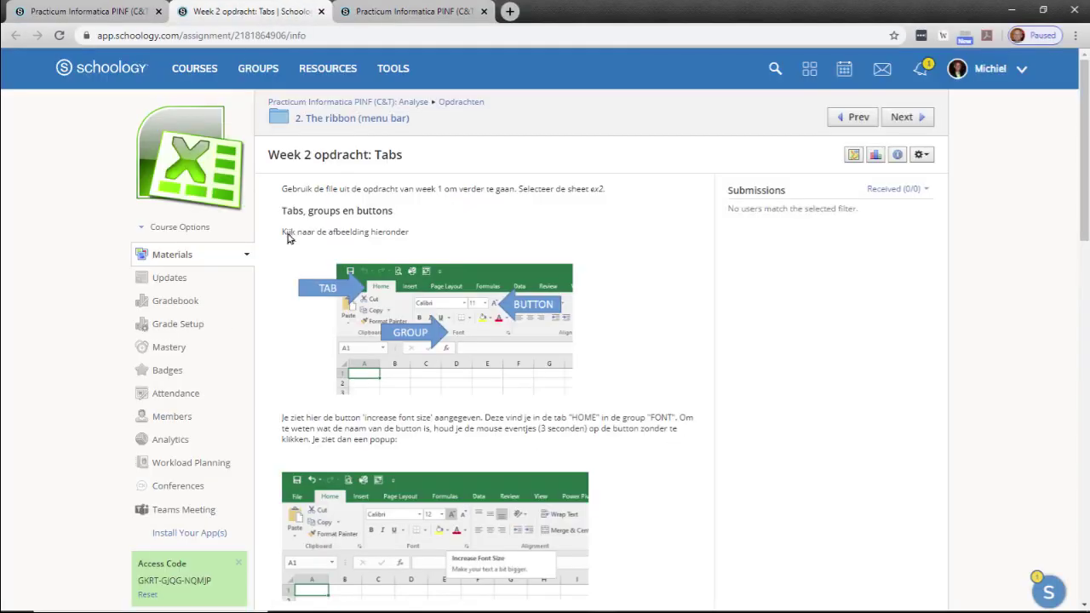
{"action": "scroll", "coordinate": [608, 400], "scroll_direction": "down", "scroll_amount": 15}
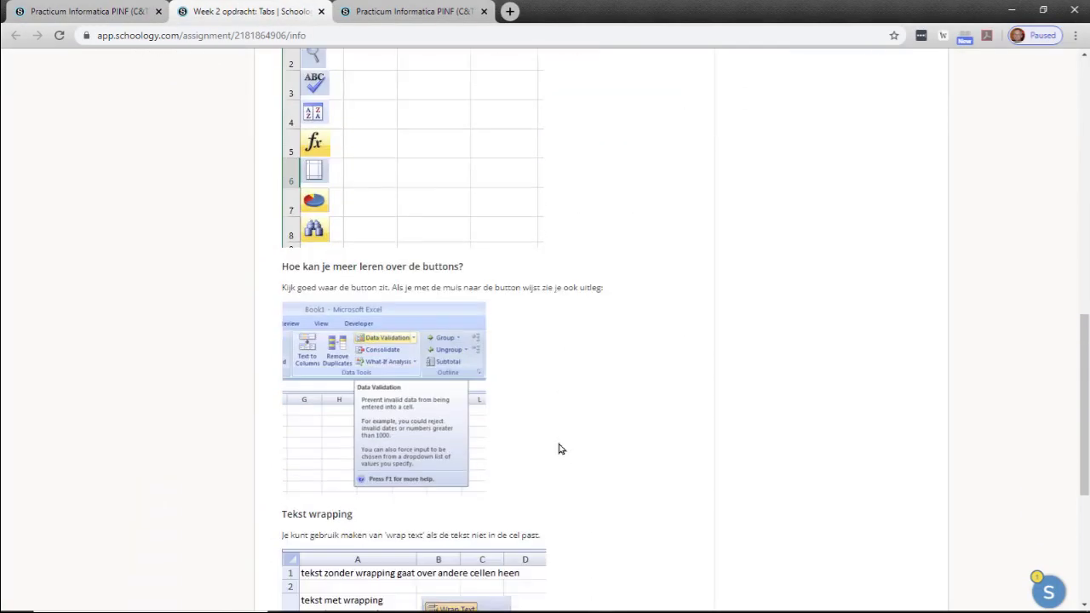
{"action": "scroll", "coordinate": [560, 450], "scroll_direction": "down", "scroll_amount": 2}
{"action": "left_click", "coordinate": [368, 385]}
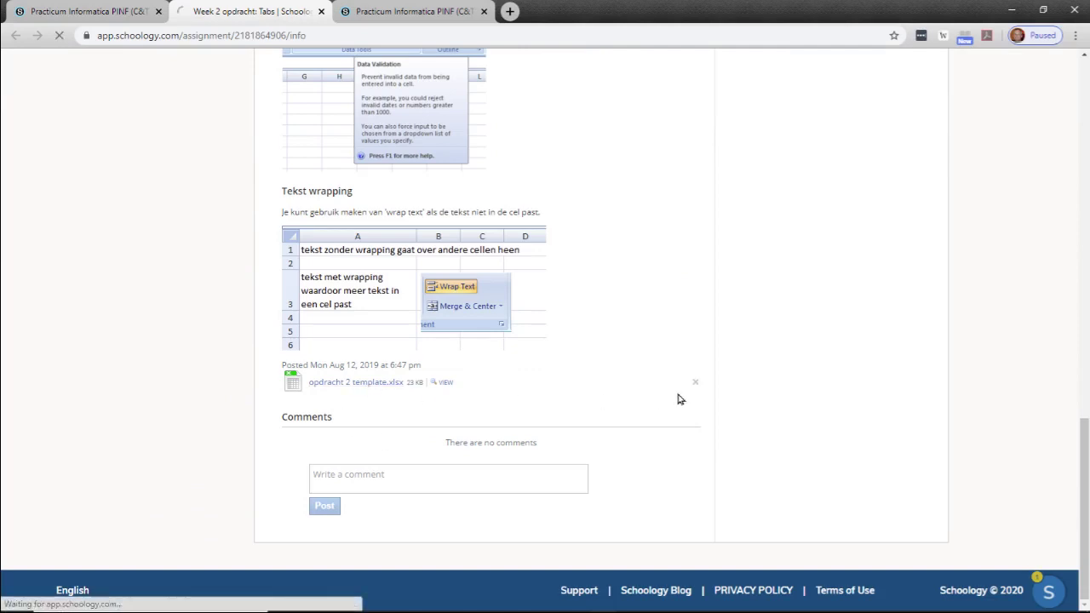
{"action": "left_click", "coordinate": [73, 596]}
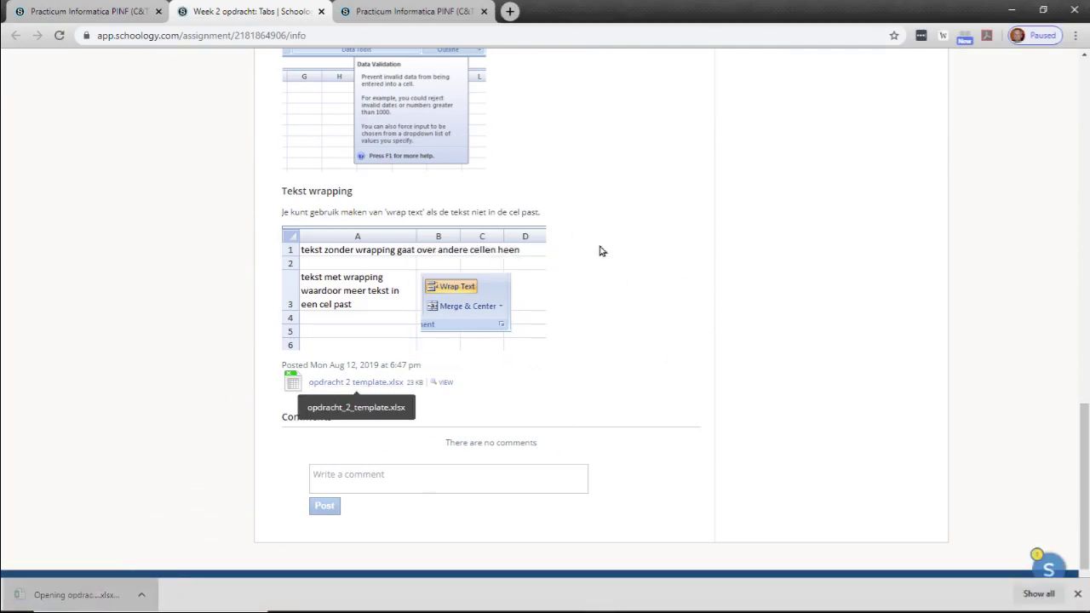
{"action": "left_click", "coordinate": [1010, 9]}
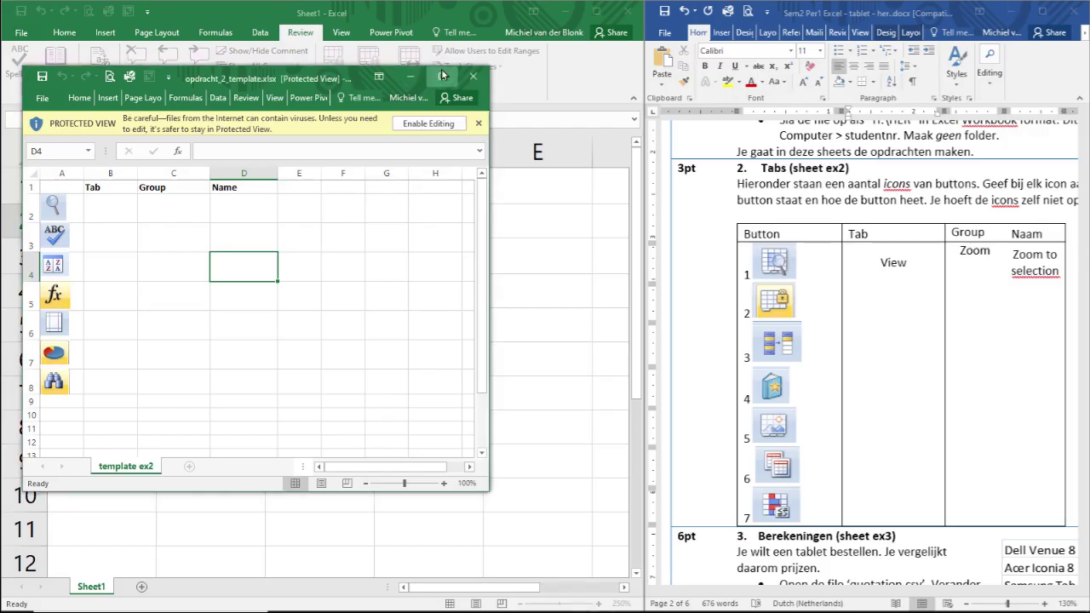
{"action": "left_click", "coordinate": [457, 49]}
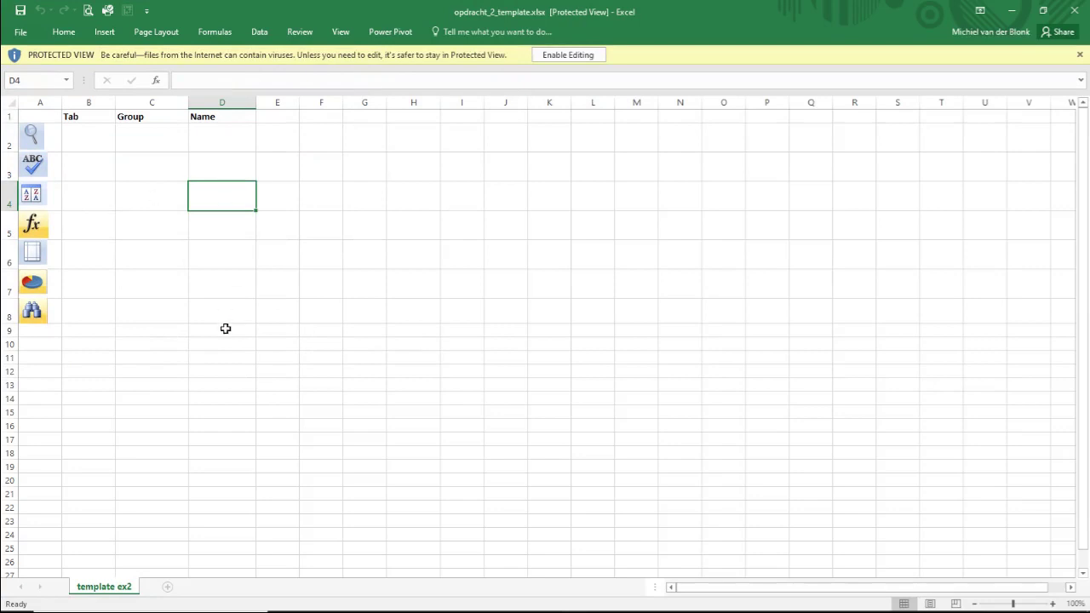
- Try to copy the template's range A1:D8 from Protected View into Sheet1, starting at cell A1
{"action": "left_click_drag", "start_coordinate": [225, 326], "coordinate": [25, 114]}
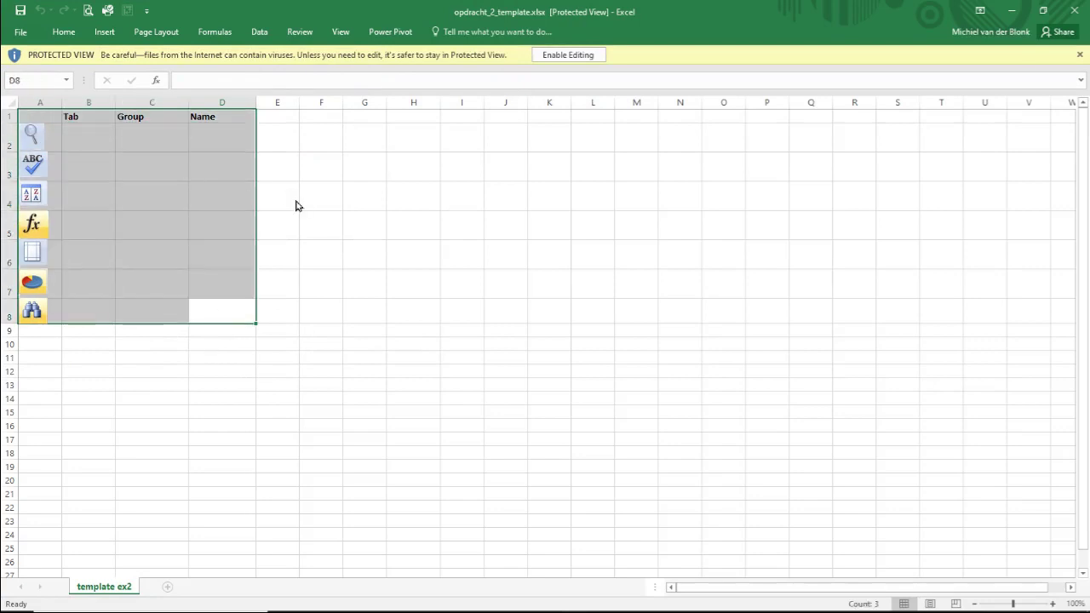
{"action": "key", "text": "ctrl+c"}
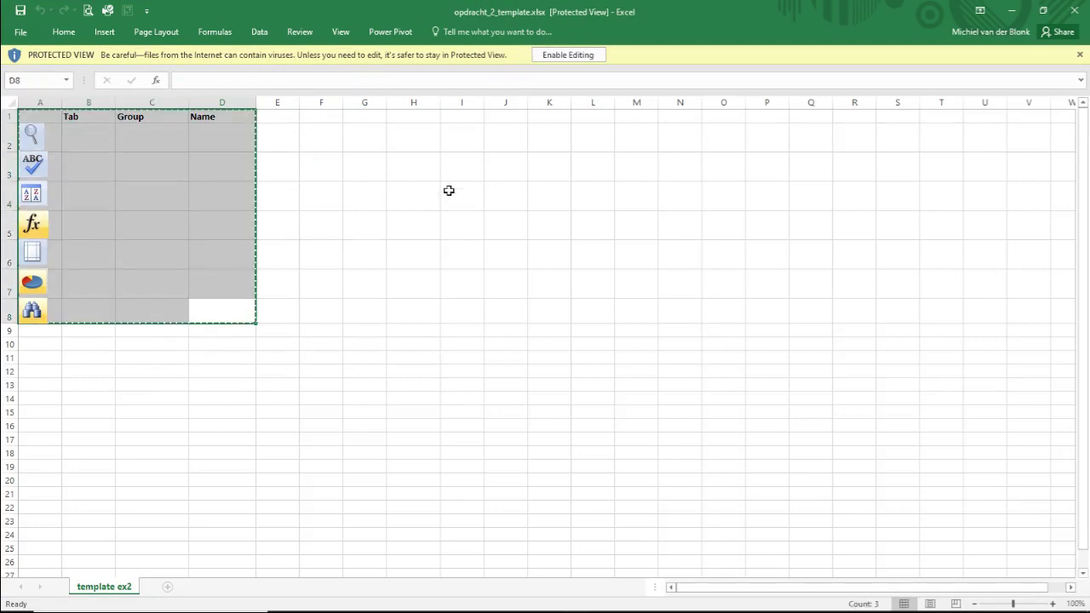
{"action": "left_click", "coordinate": [1013, 10]}
{"action": "left_click", "coordinate": [115, 187]}
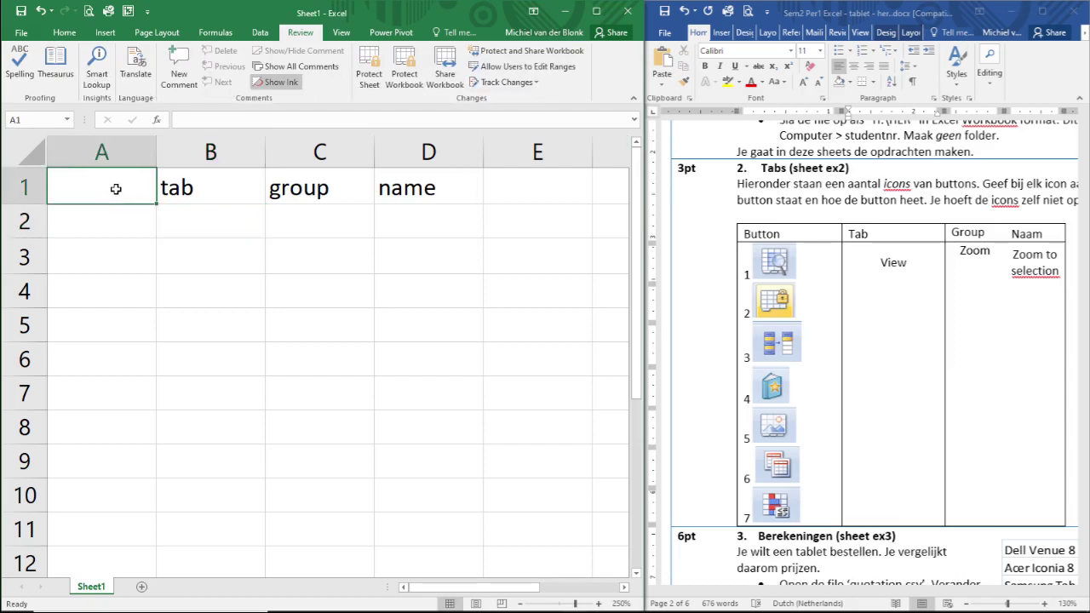
{"action": "key", "text": "ctrl+v"}
{"action": "left_click", "coordinate": [127, 224]}
- Return to the protected template workbook, check the options offered for the magnifier picture, and enable editing
{"action": "key", "text": "alt+Tab"}
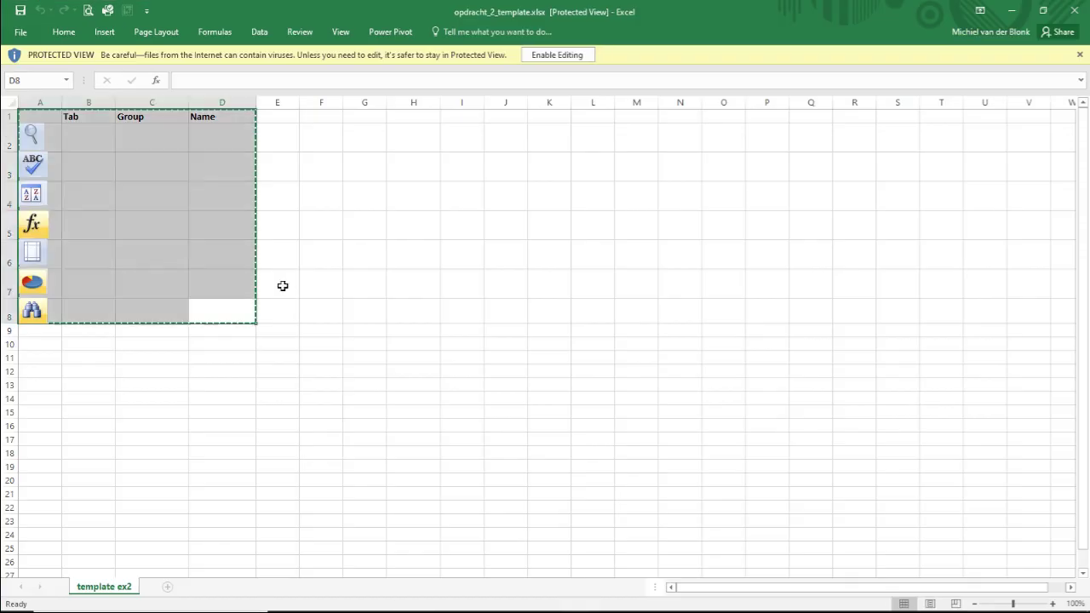
{"action": "left_click", "coordinate": [90, 203]}
{"action": "left_click", "coordinate": [31, 136]}
{"action": "left_click", "coordinate": [417, 189]}
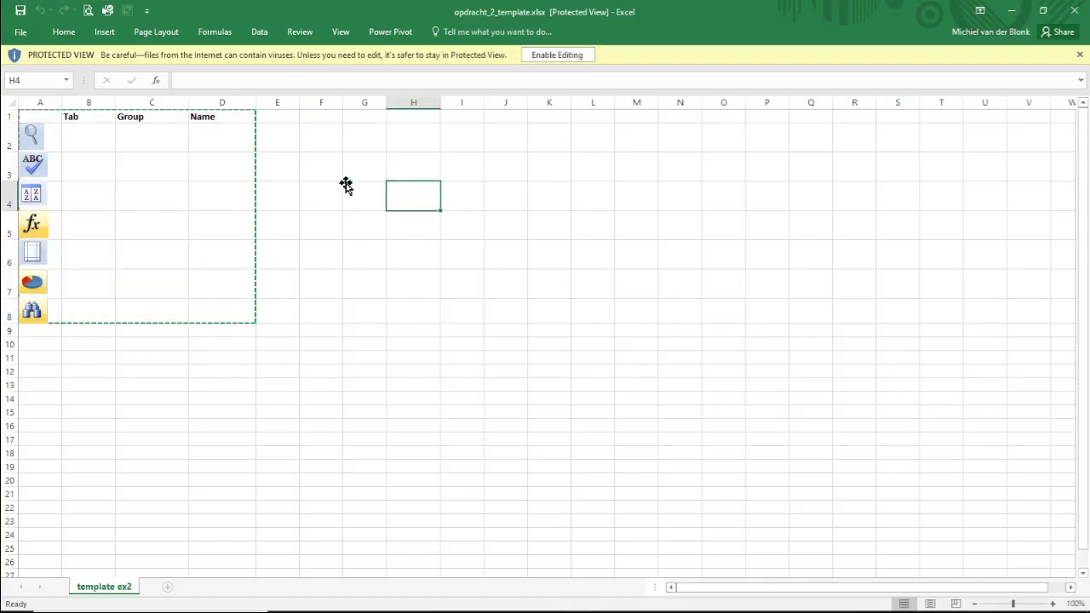
{"action": "left_click", "coordinate": [34, 136]}
{"action": "right_click", "coordinate": [33, 134]}
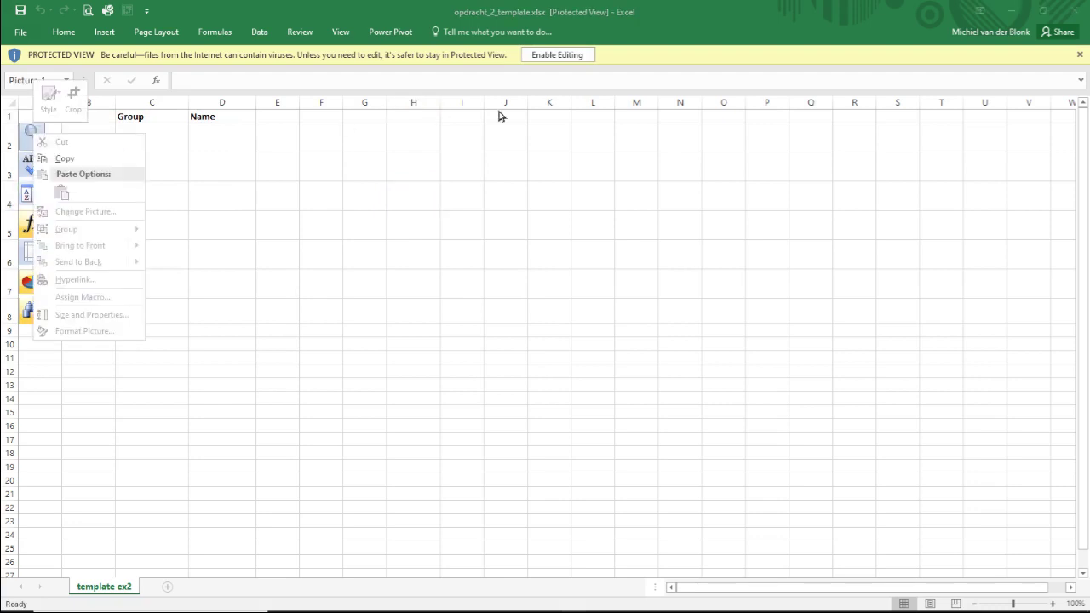
{"action": "left_click", "coordinate": [537, 55]}
{"action": "left_click", "coordinate": [545, 56]}
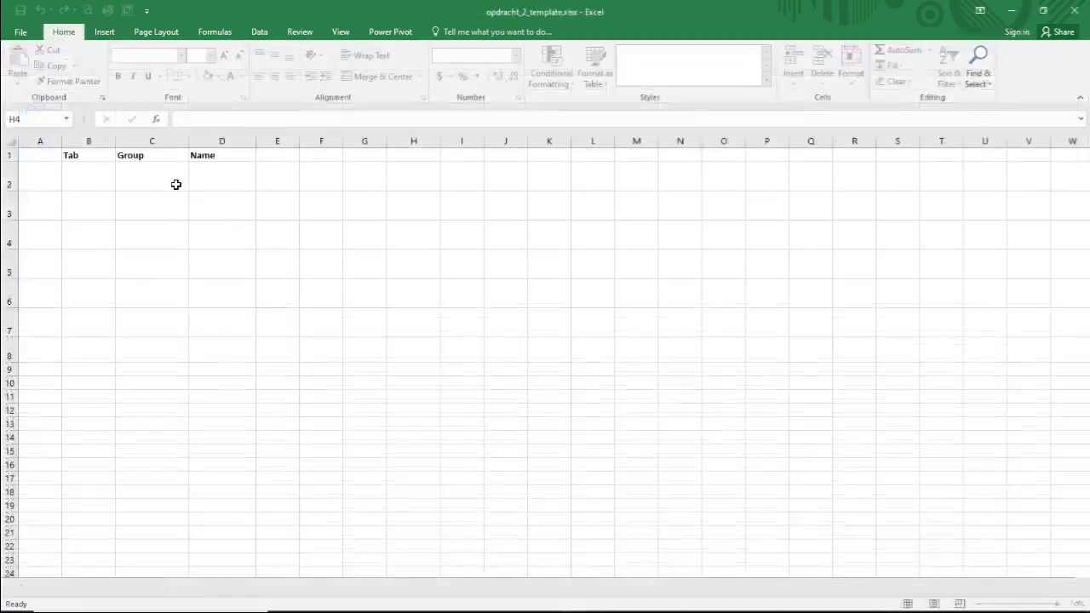
- Copy the range A1:D8 with its icons from the editable template and paste it into Sheet1 at cell A1
{"action": "left_click", "coordinate": [269, 300]}
{"action": "left_click_drag", "start_coordinate": [4, 179], "coordinate": [7, 155]}
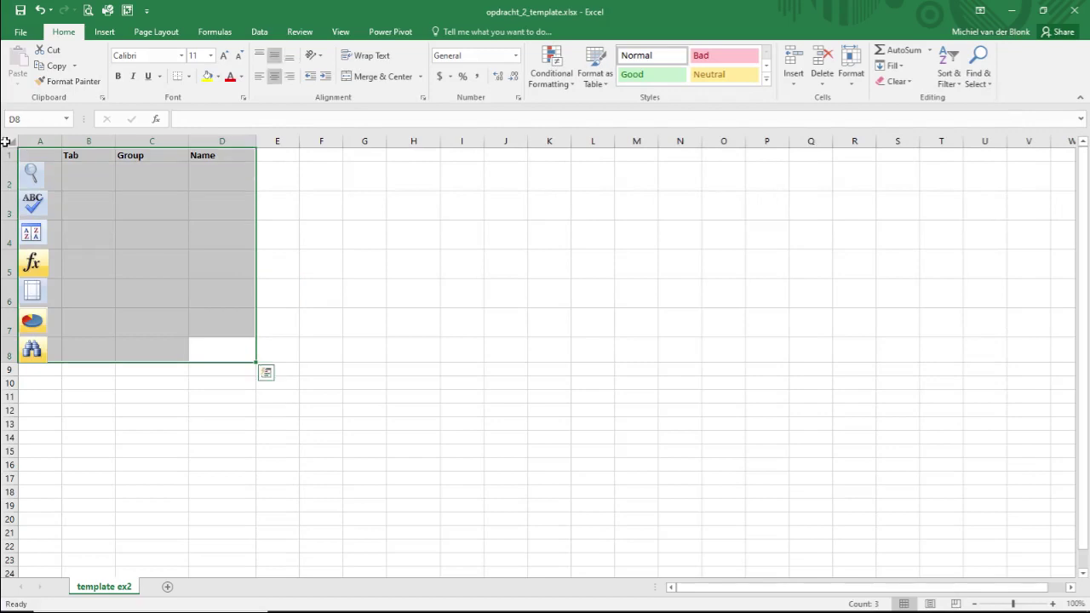
{"action": "key", "text": "ctrl+c"}
{"action": "key", "text": "alt+Tab"}
{"action": "left_click", "coordinate": [115, 192]}
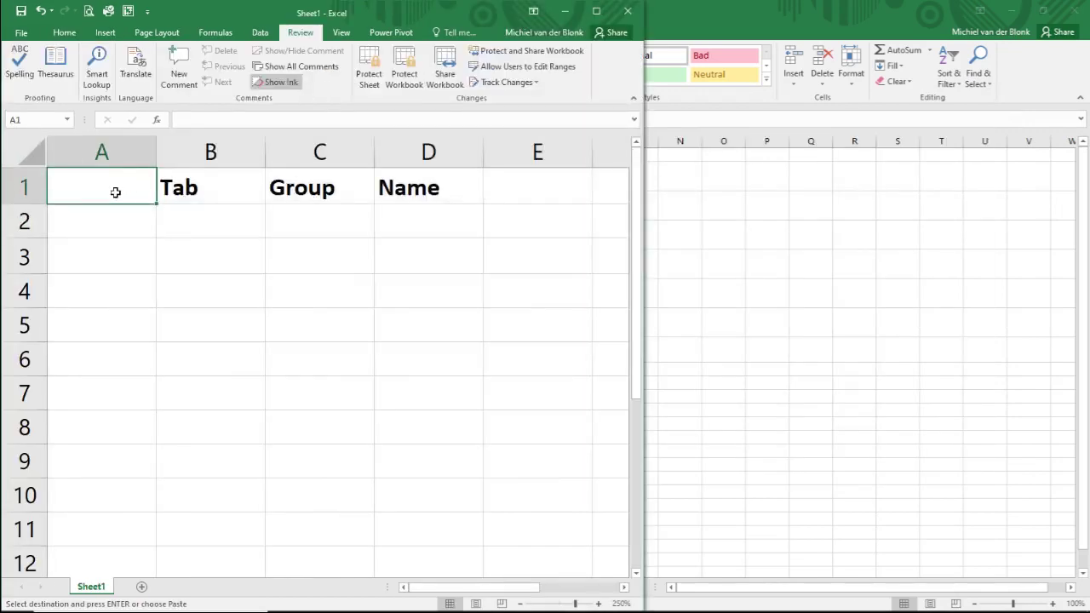
{"action": "key", "text": "ctrl+v"}
- Increase the height of rows 2 to 9 in Sheet1 so the pasted icons no longer overlap
{"action": "left_click_drag", "start_coordinate": [24, 219], "coordinate": [28, 492]}
{"action": "scroll", "coordinate": [27, 491], "scroll_direction": "down", "scroll_amount": 1}
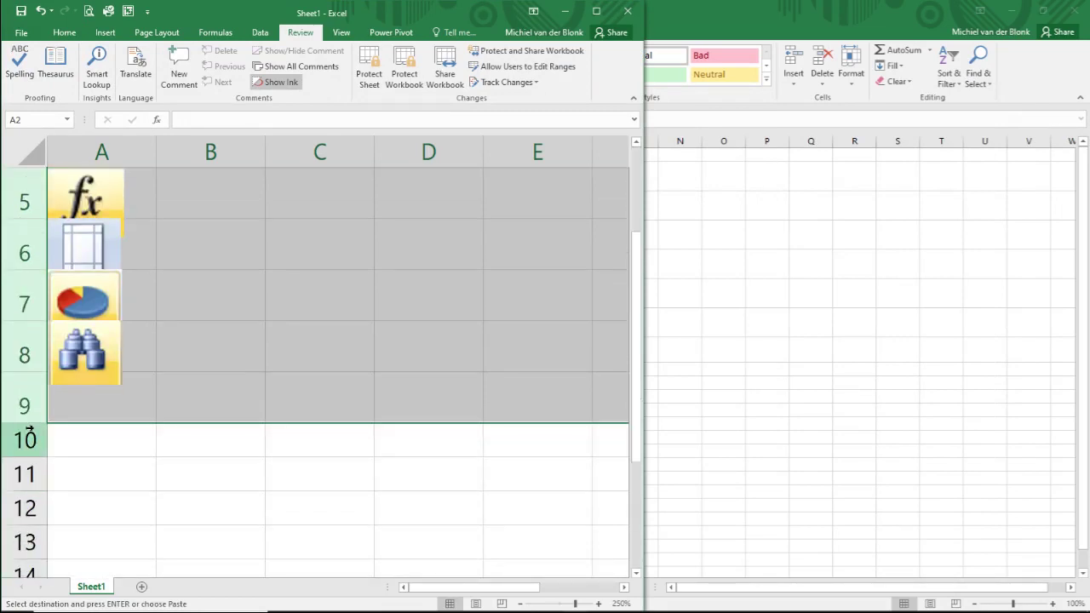
{"action": "left_click_drag", "start_coordinate": [26, 423], "coordinate": [26, 510]}
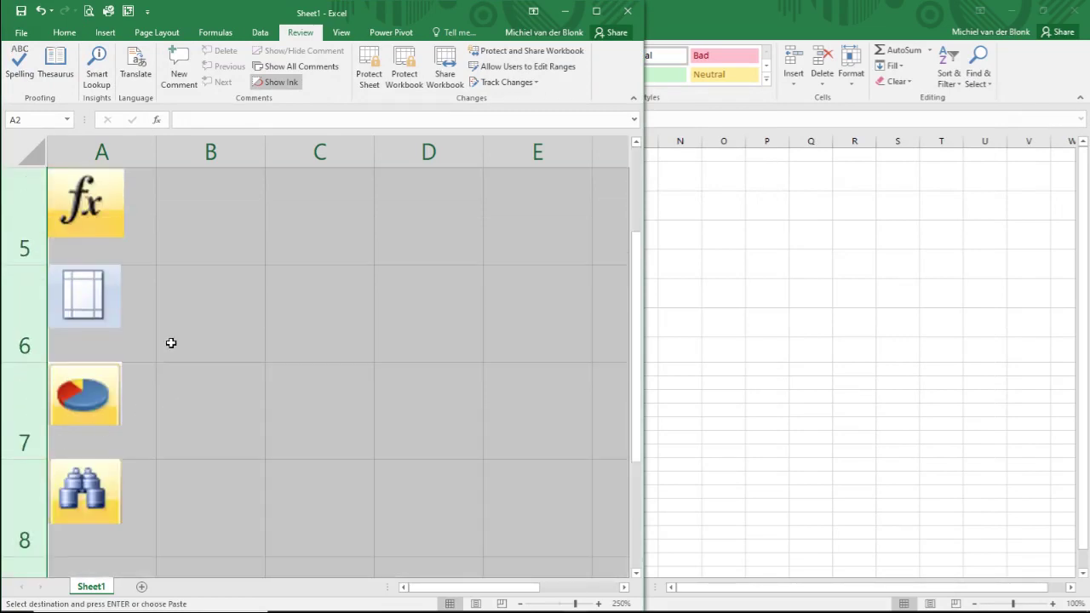
{"action": "scroll", "coordinate": [170, 341], "scroll_direction": "down", "scroll_amount": 10}
{"action": "scroll", "coordinate": [172, 342], "scroll_direction": "up", "scroll_amount": 3}
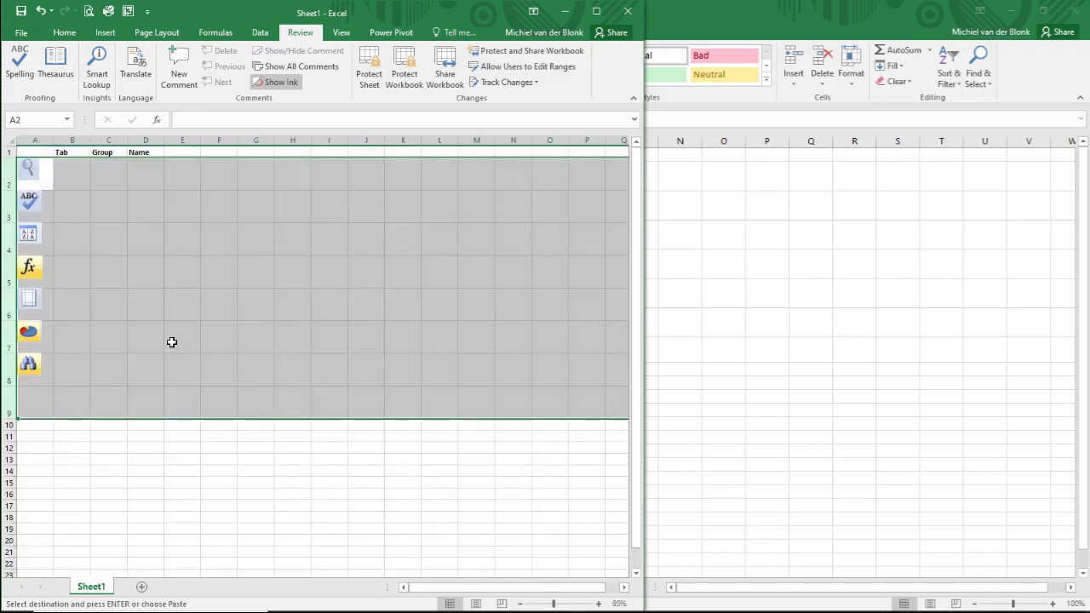
{"action": "left_click", "coordinate": [120, 197]}
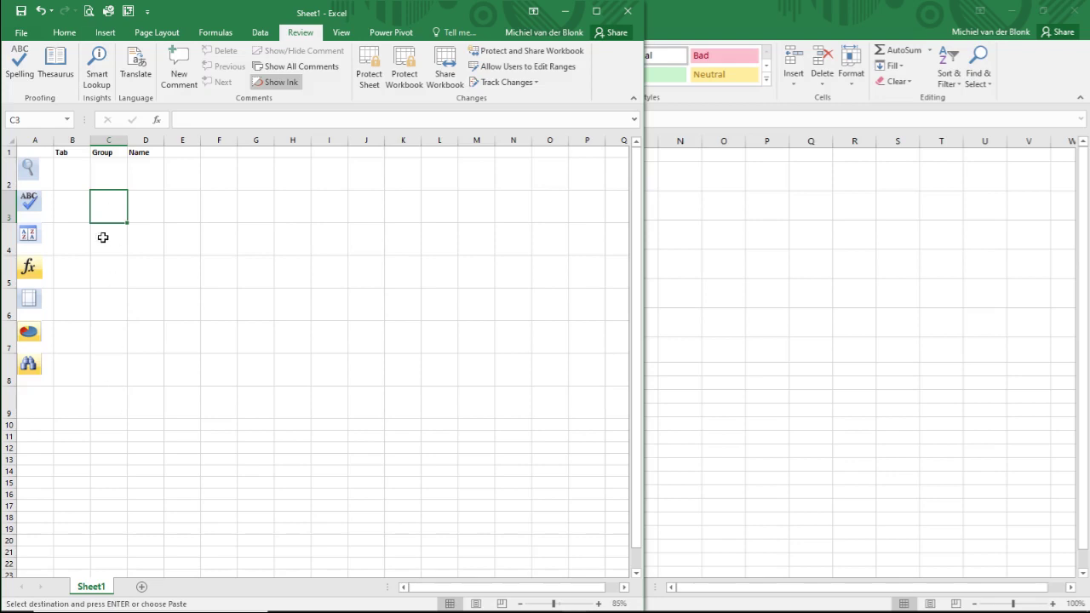
- Reduce the height of rows 2 to 9 slightly and select cell B2
{"action": "left_click_drag", "start_coordinate": [7, 171], "coordinate": [15, 332]}
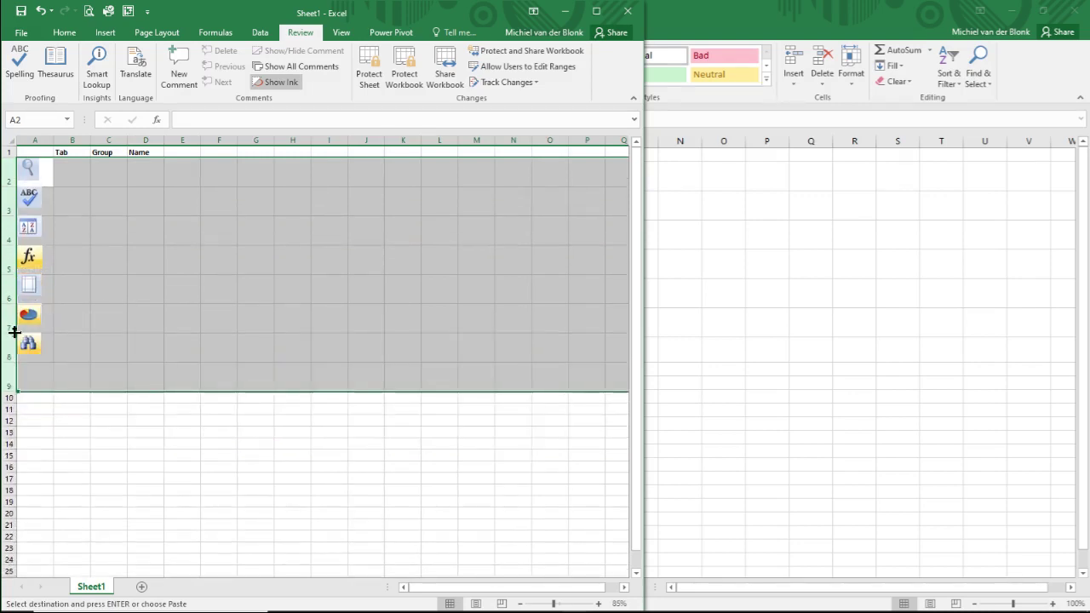
{"action": "left_click", "coordinate": [167, 197]}
{"action": "left_click", "coordinate": [64, 167]}
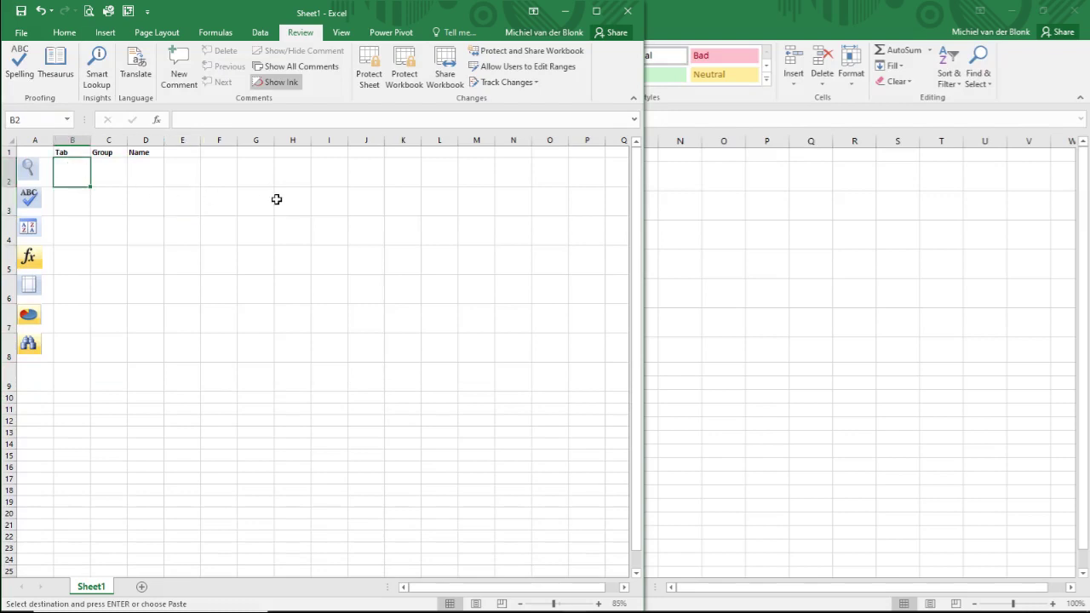